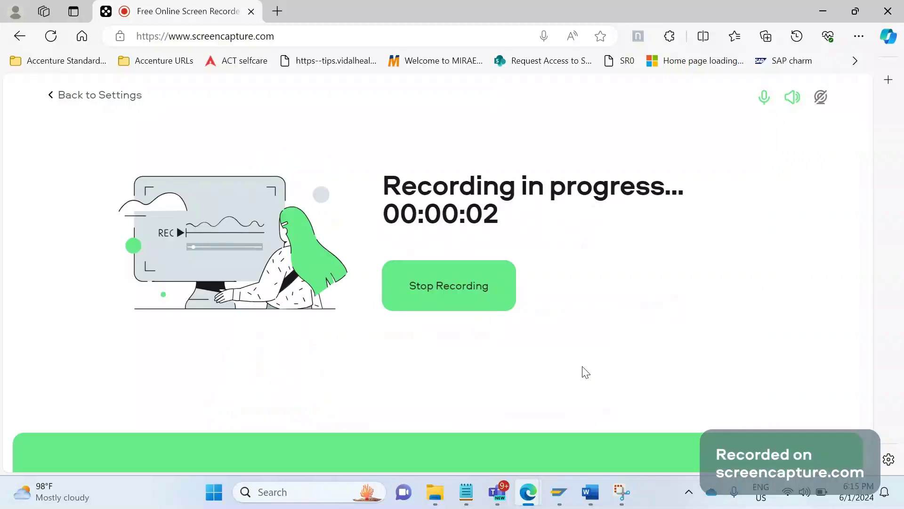
pyautogui.click(826, 11)
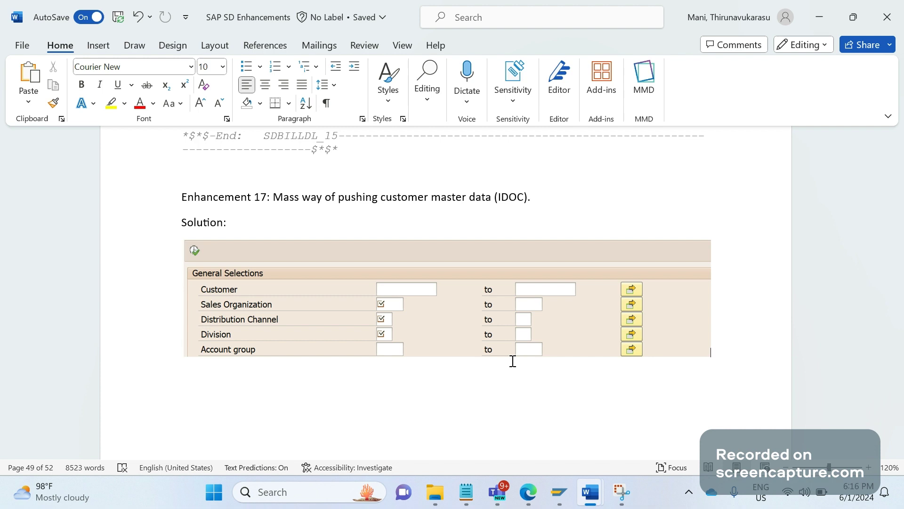
# - Add the line 'SAP -> PI -> Vendor' below Solution:
pyautogui.click(315, 228)
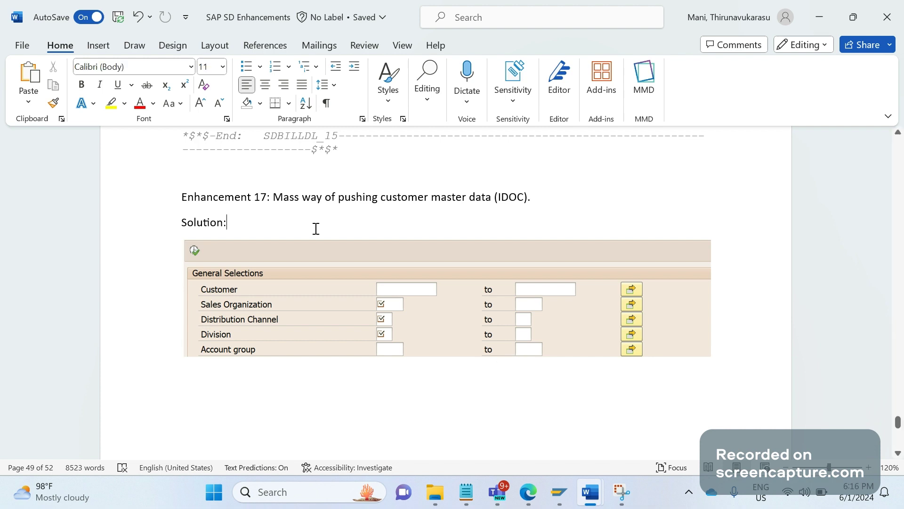
pyautogui.press('Return')
pyautogui.write('SAP')
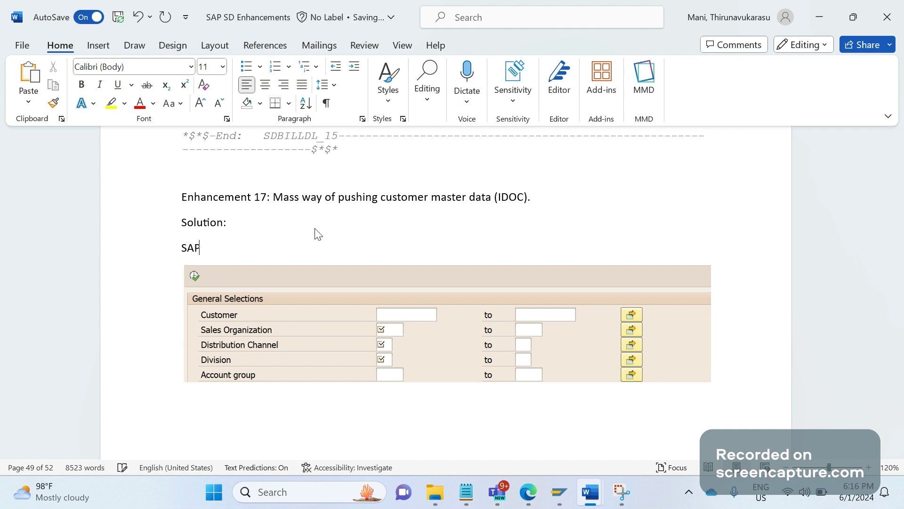
pyautogui.write(' -> PI -> Vendor')
# - Add bullets 'Its all about triggering IDOCs in a mass way' and 'There is standard tcode BD12'
pyautogui.click(276, 236)
pyautogui.press('Return')
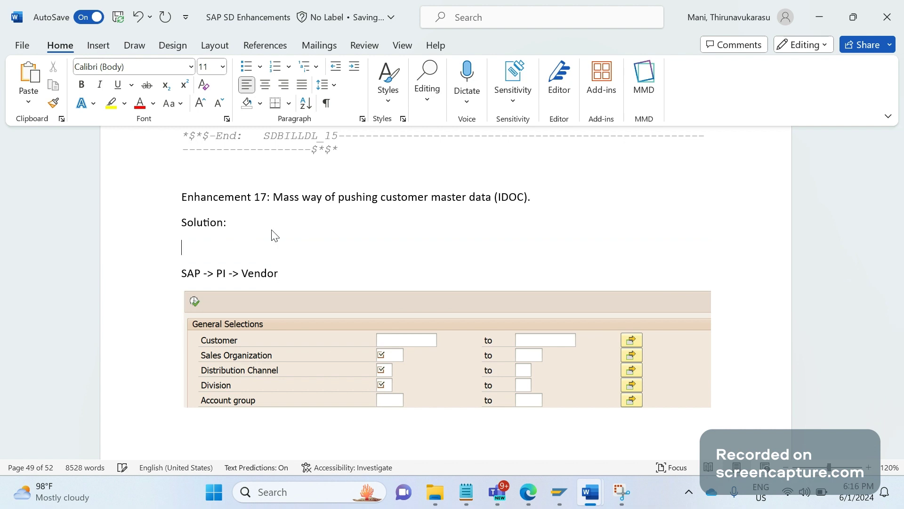
pyautogui.click(245, 66)
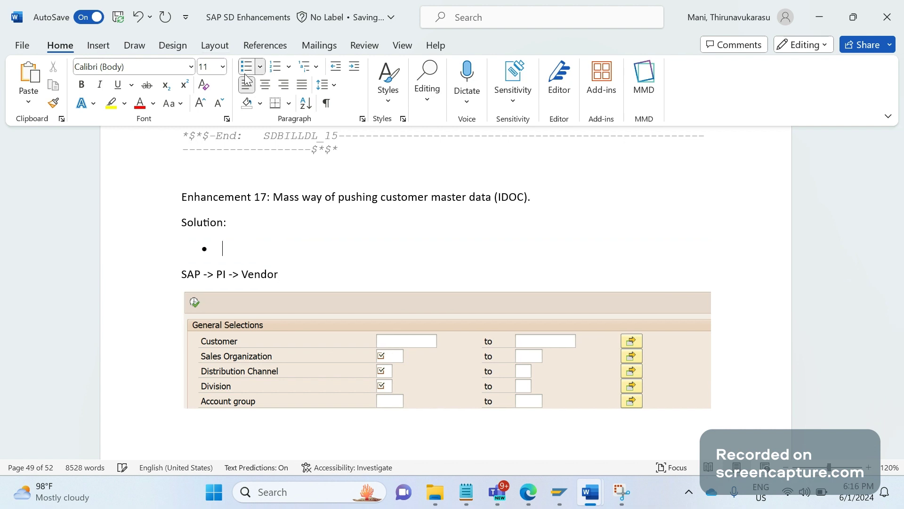
pyautogui.write('Its all abot')
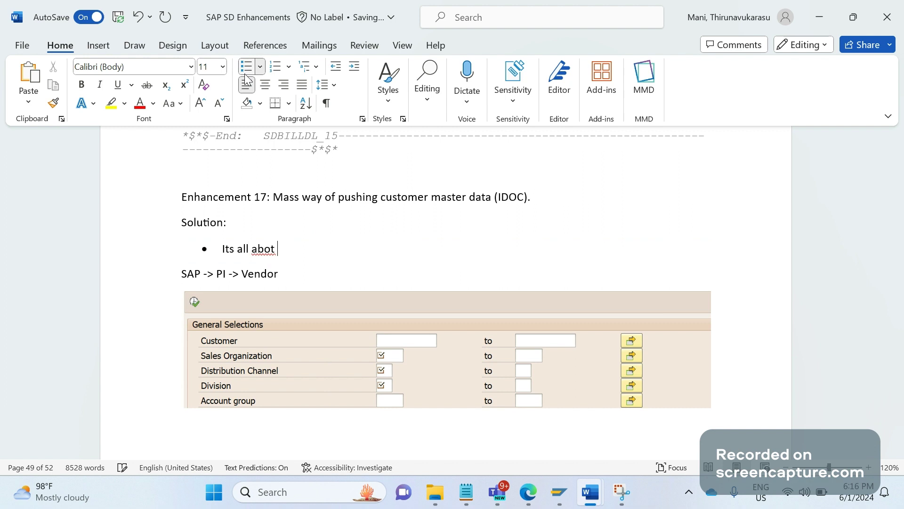
pyautogui.press('BackSpace')
pyautogui.press('BackSpace')
pyautogui.write('ut triggeri')
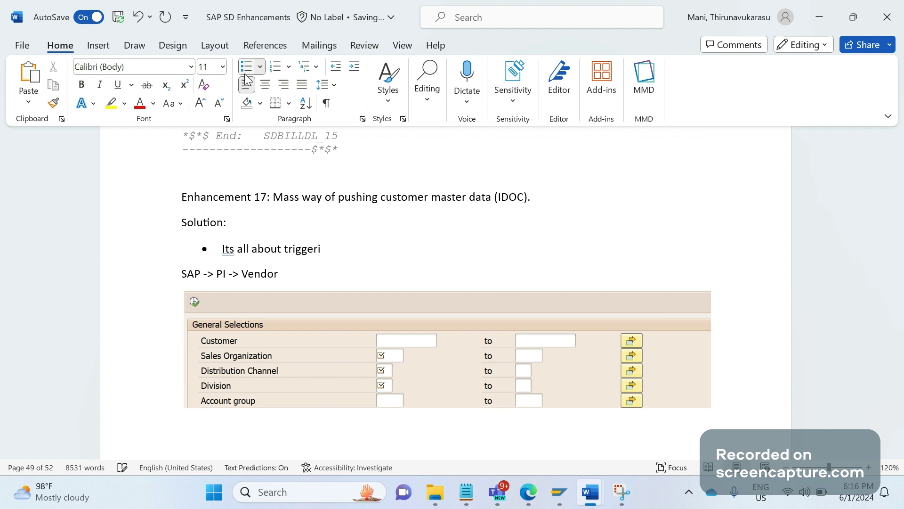
pyautogui.write('ng IDOCs in a mass way')
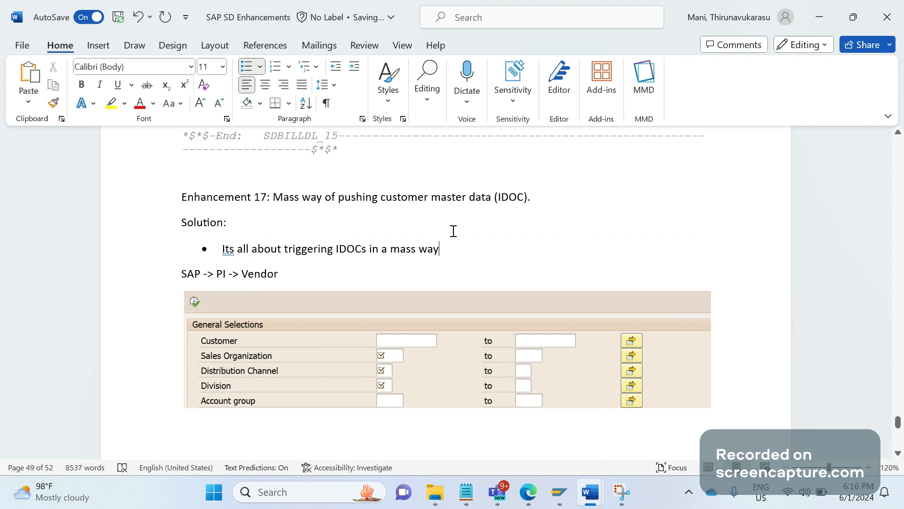
pyautogui.press('Return')
pyautogui.write('There is ')
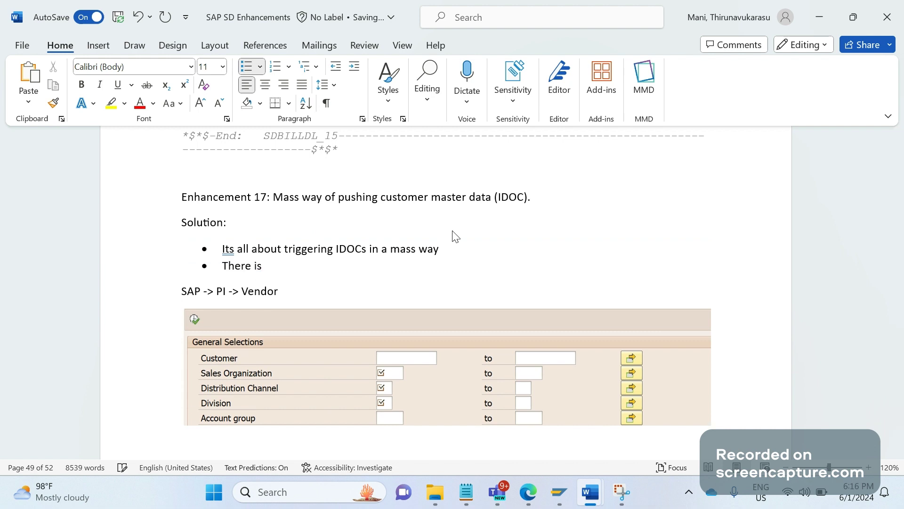
pyautogui.write('standard tcode')
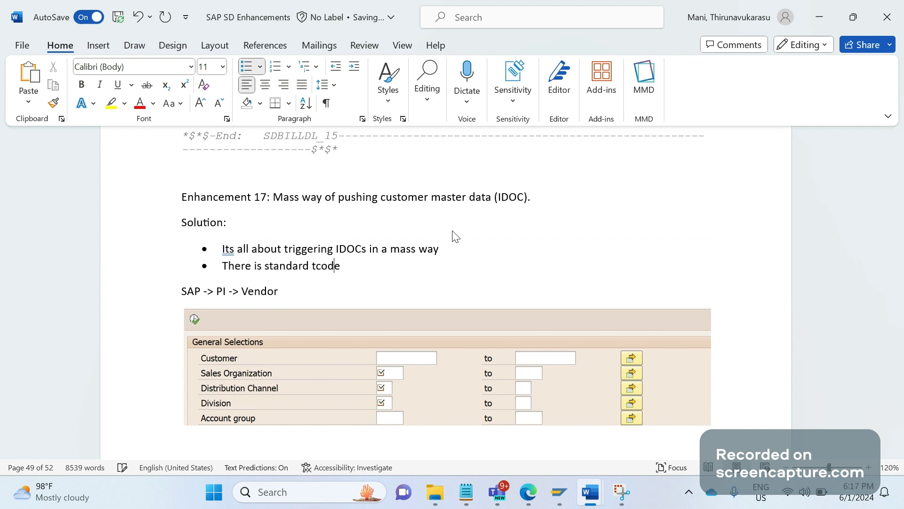
pyautogui.write(' BD12')
# - Open transaction BD12 (Send Customers) in SAP via /nbd12
pyautogui.click(565, 496)
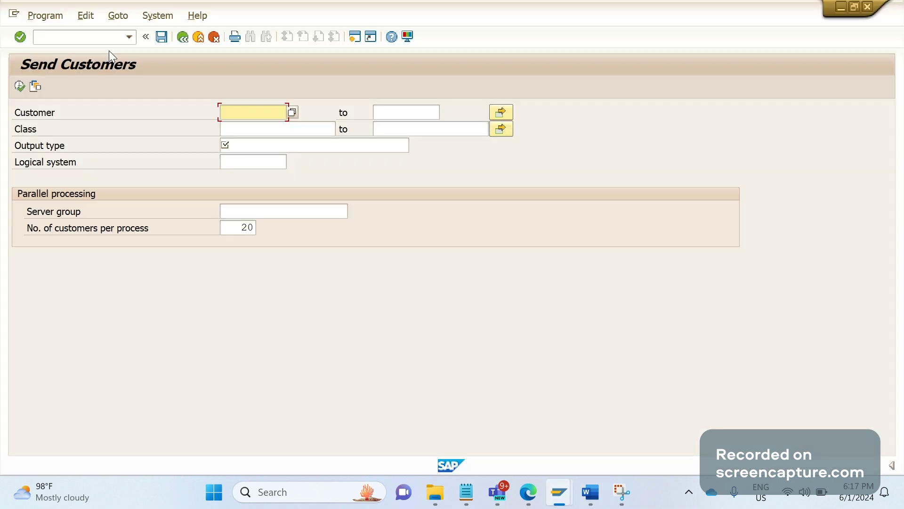
pyautogui.click(95, 38)
pyautogui.write('/')
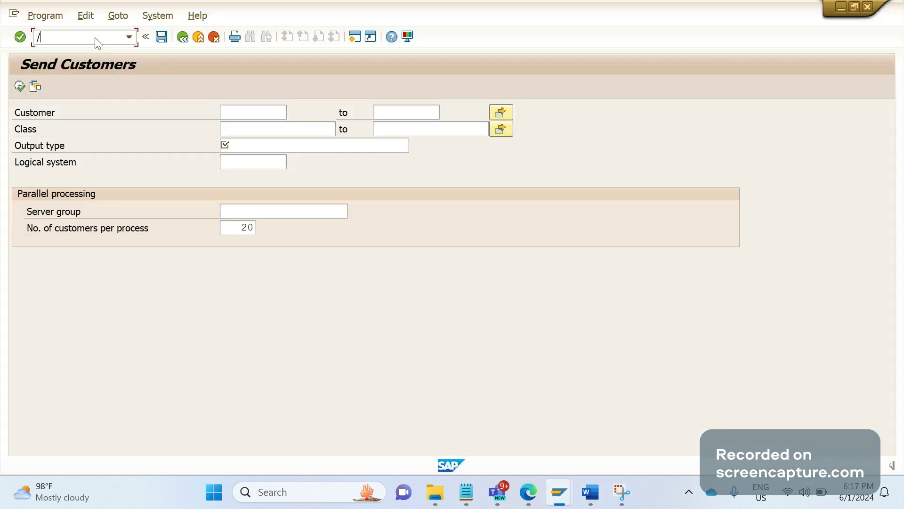
pyautogui.write('nbd12')
pyautogui.press('Return')
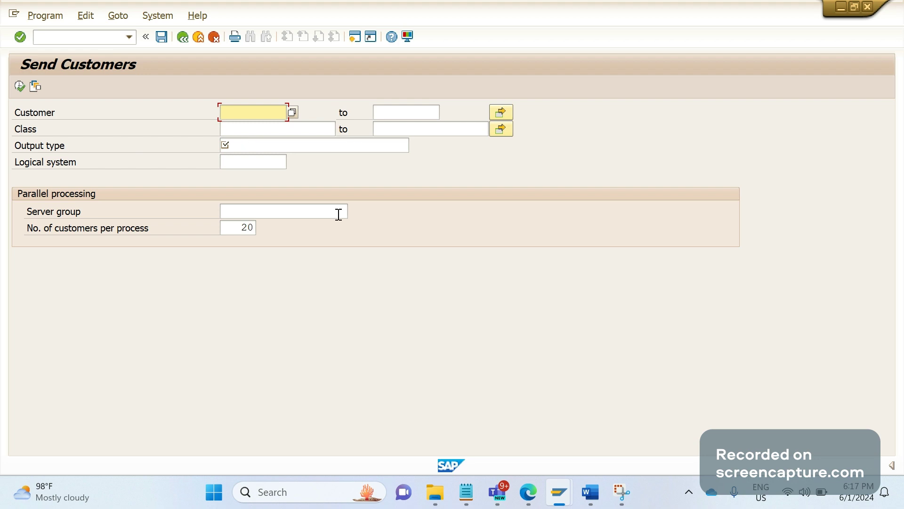
# - Send the pasted customer with output type ZZIFS_OILDEB and acknowledge the master IDoc message
pyautogui.hotkey('ctrl', 'v')
pyautogui.press('Tab')
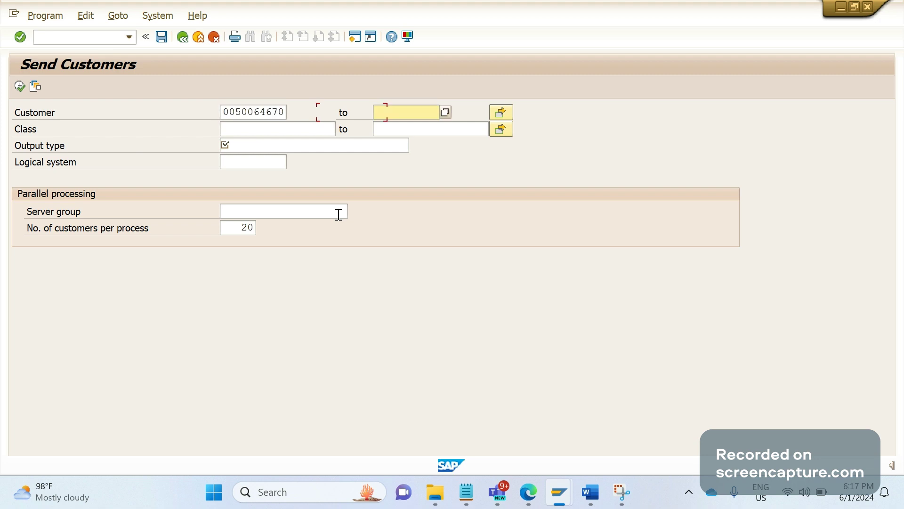
pyautogui.press('Tab')
pyautogui.press('Tab')
pyautogui.press('Tab')
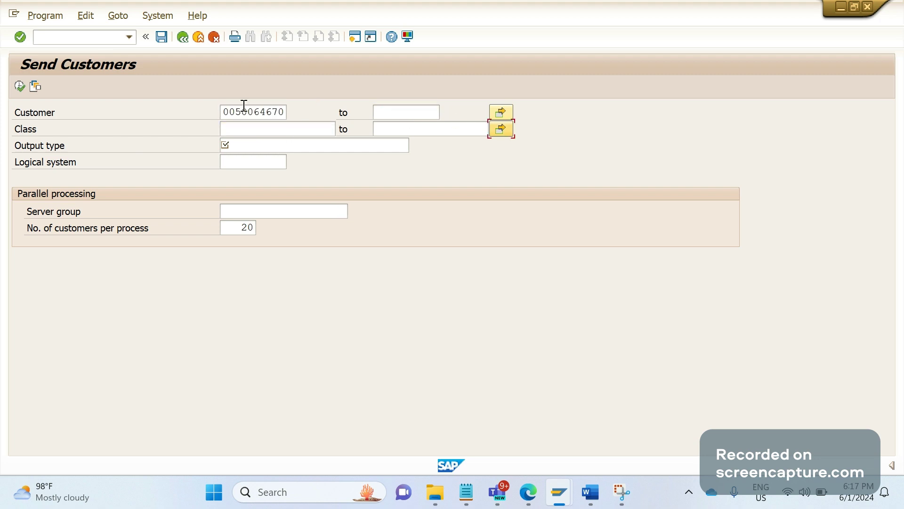
pyautogui.click(254, 142)
pyautogui.write('ZZIFS_OILDEB')
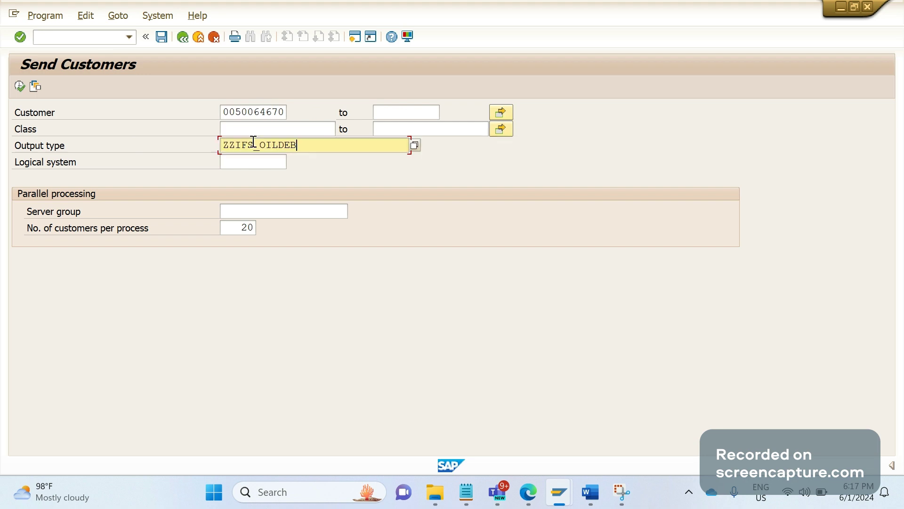
pyautogui.click(19, 86)
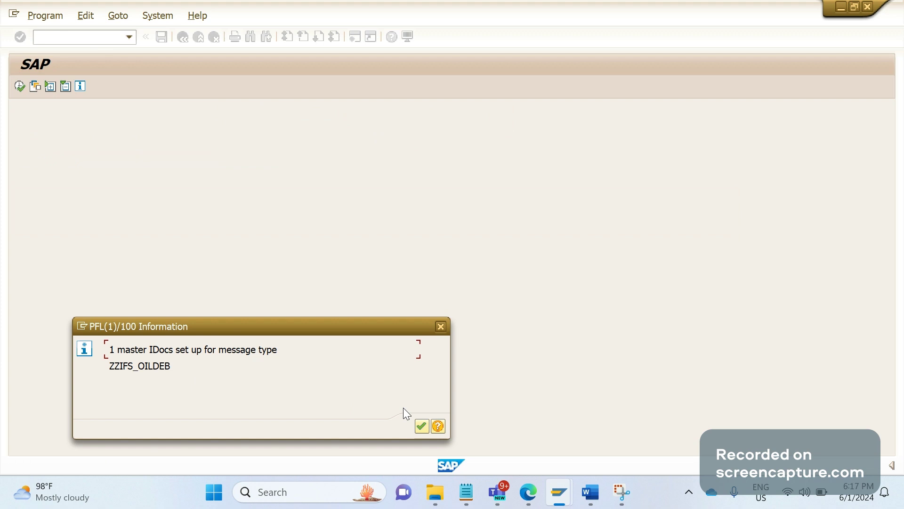
pyautogui.click(423, 426)
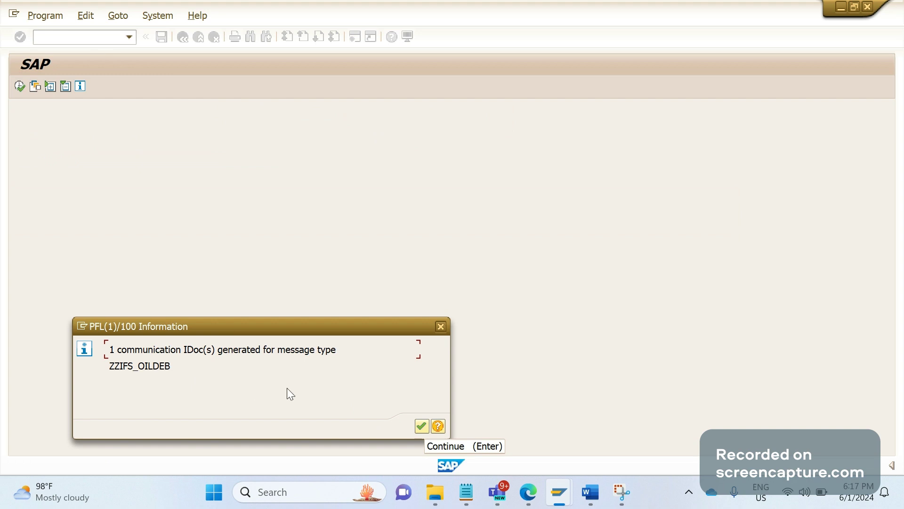
# - Acknowledge the communication IDoc message and clear the output type and customer fields
pyautogui.click(416, 426)
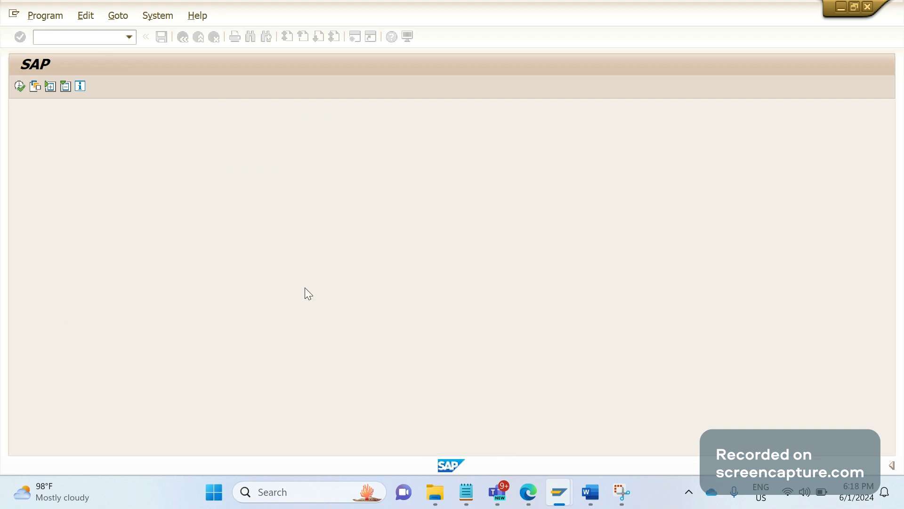
pyautogui.doubleClick(296, 151)
pyautogui.press('Delete')
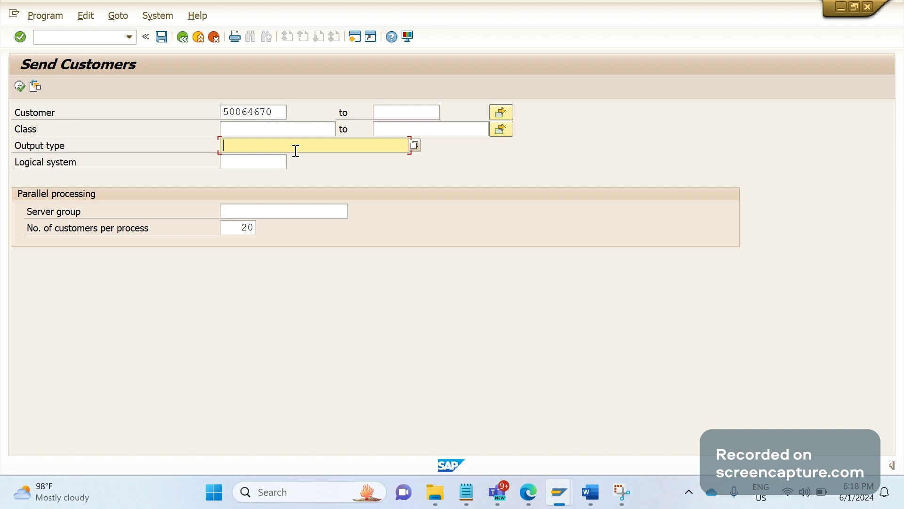
pyautogui.press('Return')
pyautogui.hotkey('shift', 'Tab')
pyautogui.press('Delete')
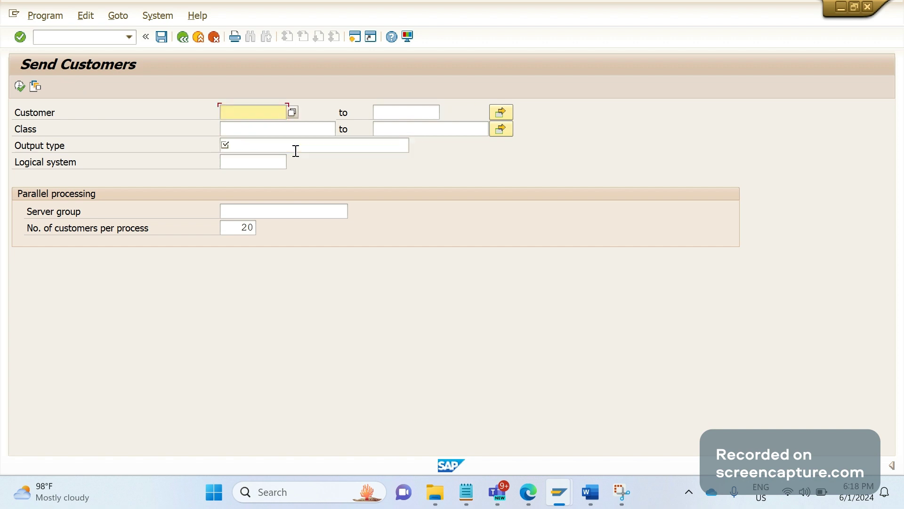
# - Open System > Status to see that BD12 runs program RBDSEDEB
pyautogui.hotkey('alt', 'Tab')
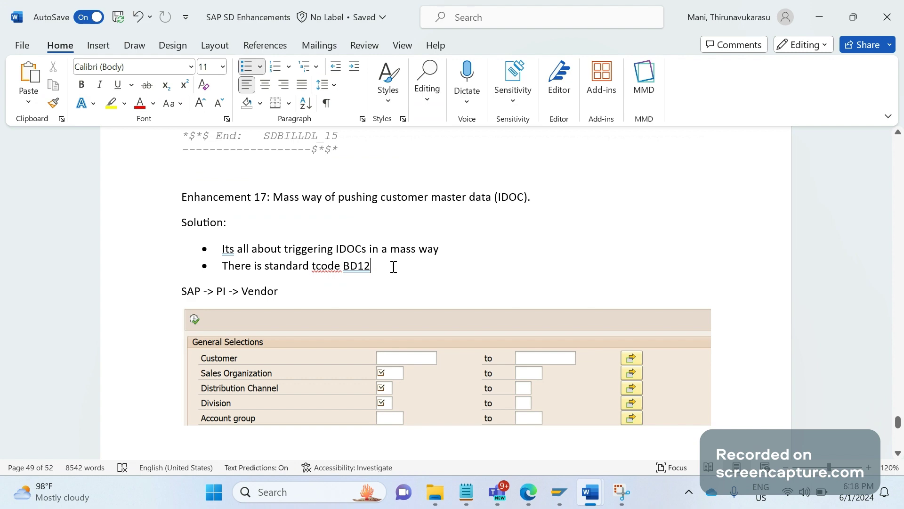
pyautogui.hotkey('alt', 'Tab')
pyautogui.click(177, 14)
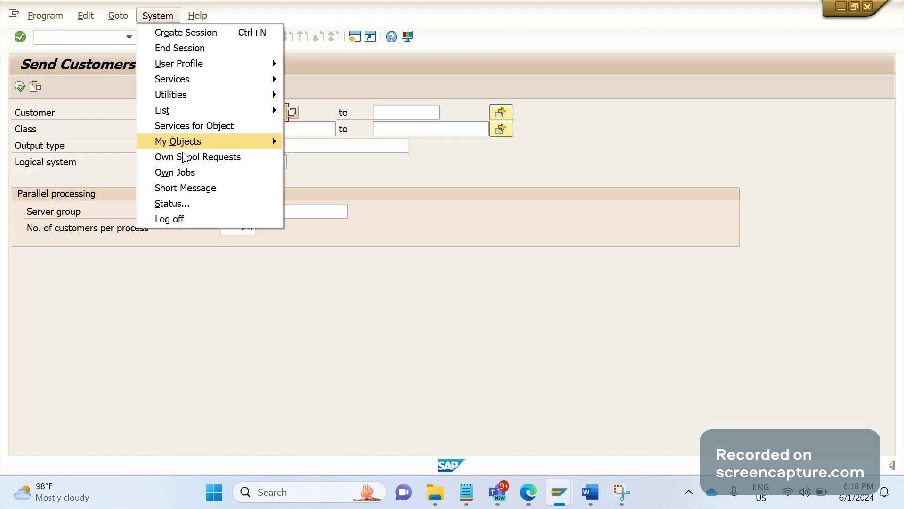
pyautogui.click(178, 202)
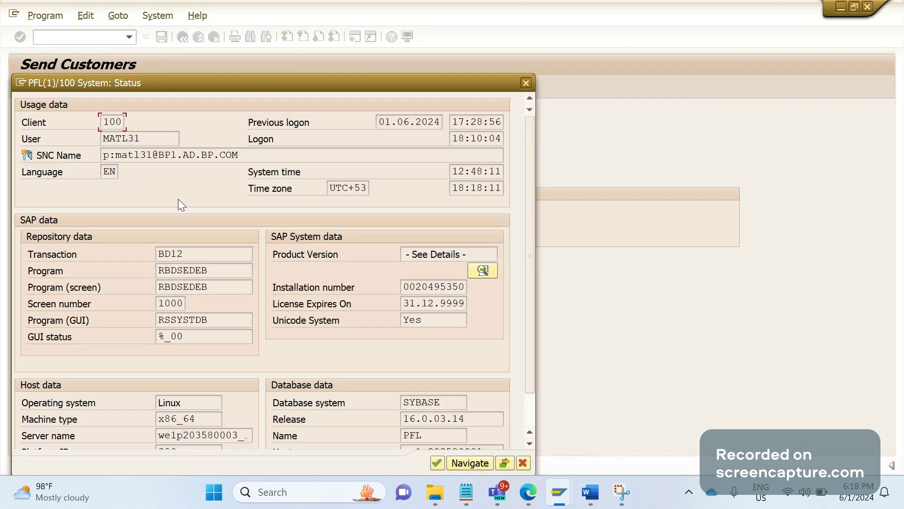
# - Append 'and report RBDSEDEB' to the BD12 bullet, then close SAP's status dialog
pyautogui.hotkey('alt', 'Tab')
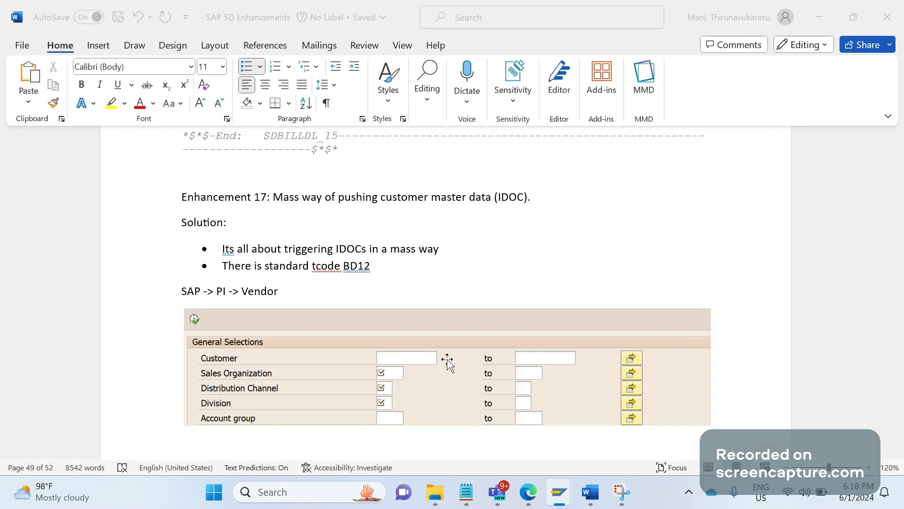
pyautogui.write('and')
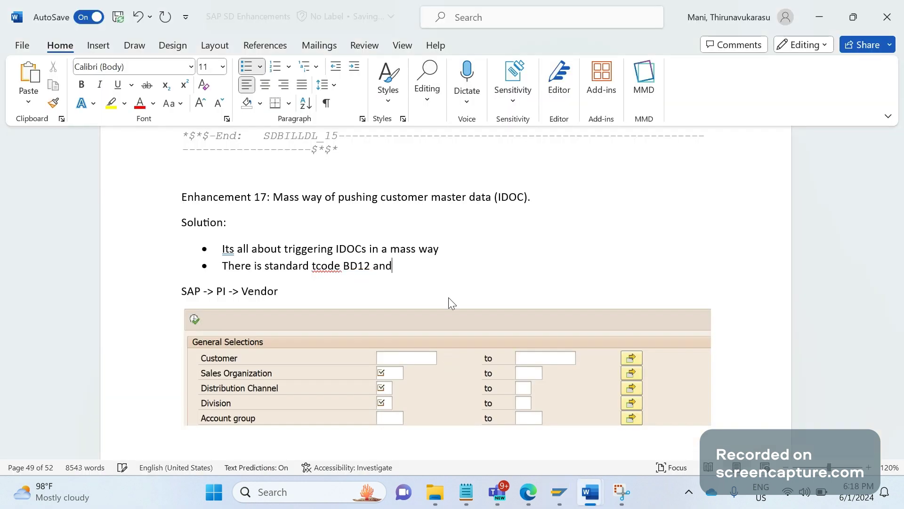
pyautogui.write(' report RBDSEDEB')
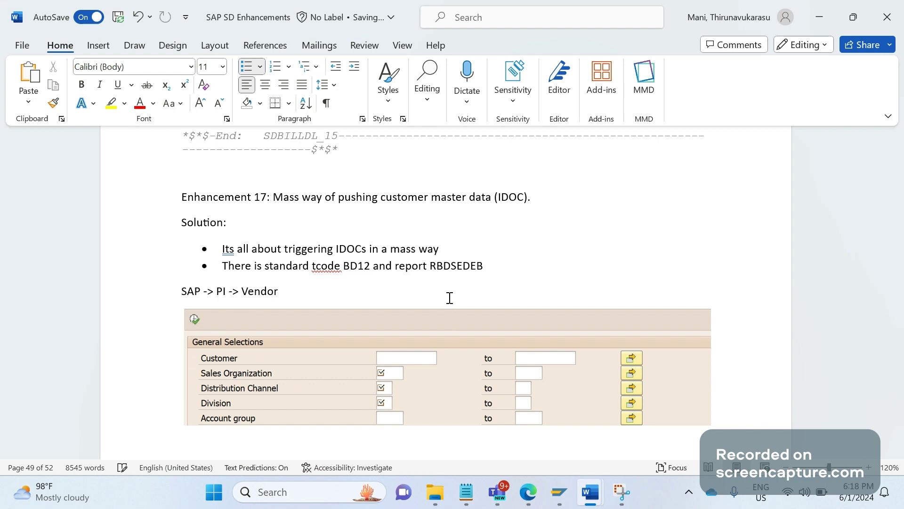
pyautogui.hotkey('alt', 'Tab')
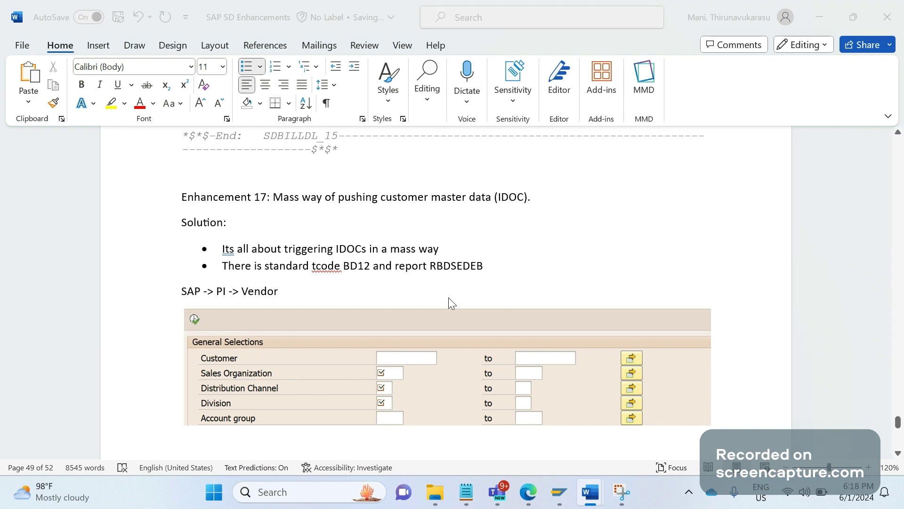
pyautogui.press('Return')
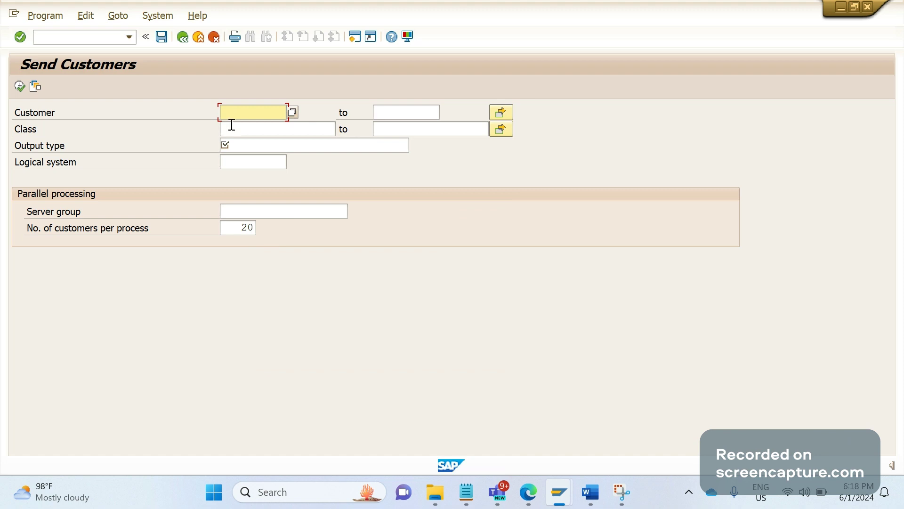
pyautogui.click(499, 113)
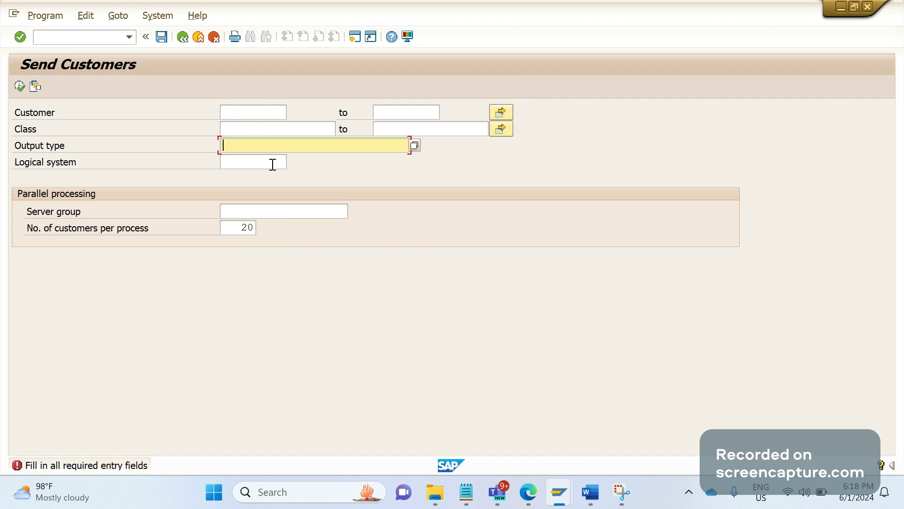
pyautogui.write('ZZIFS_OILDEB')
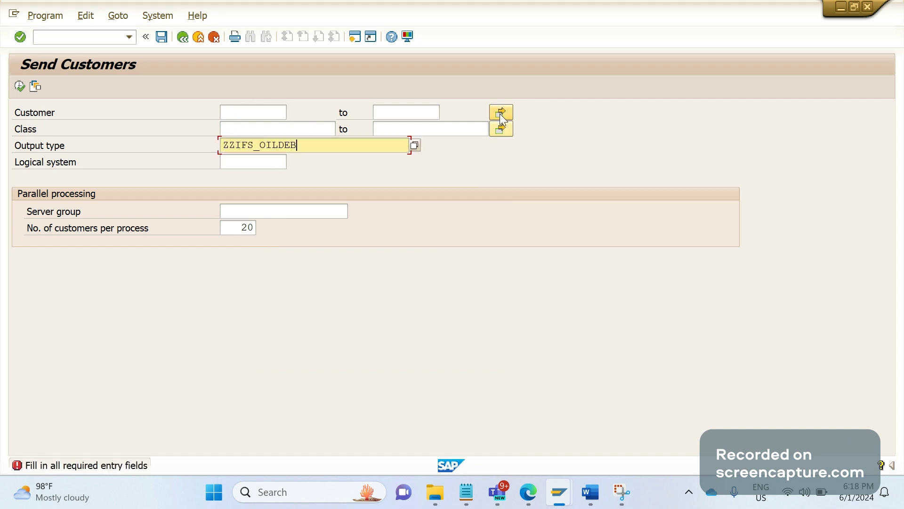
pyautogui.press('Return')
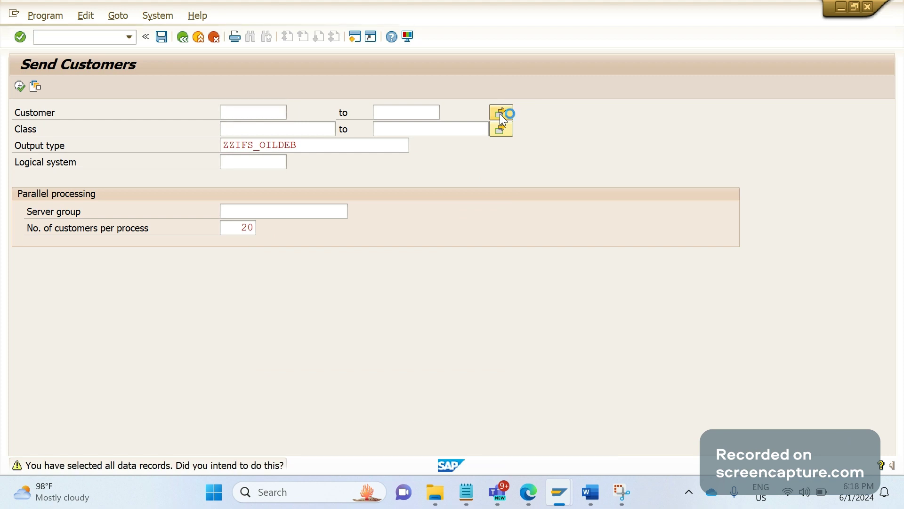
pyautogui.click(501, 115)
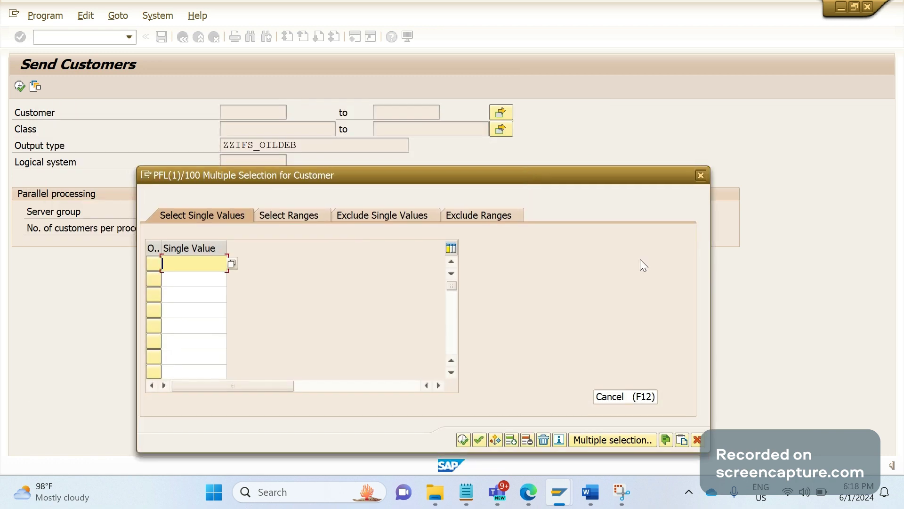
pyautogui.click(698, 441)
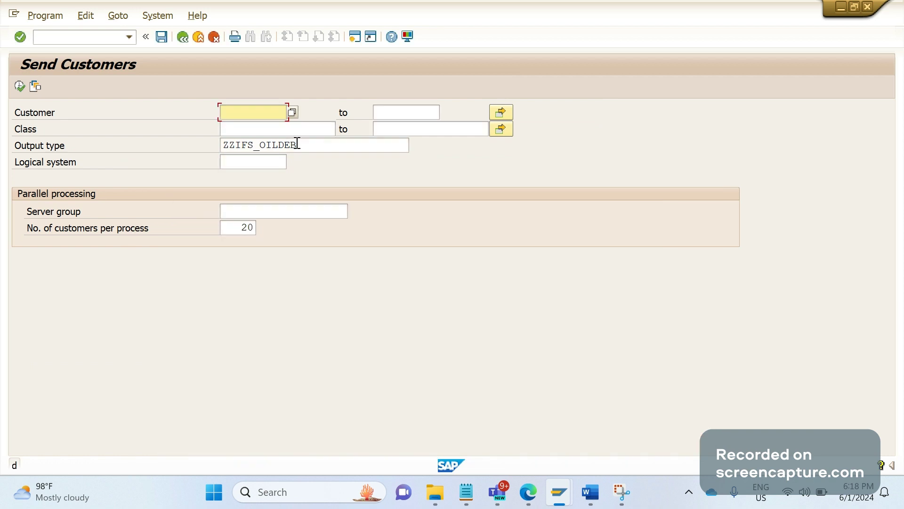
pyautogui.click(297, 143)
pyautogui.hotkey('ctrl', 'a')
pyautogui.press('Delete')
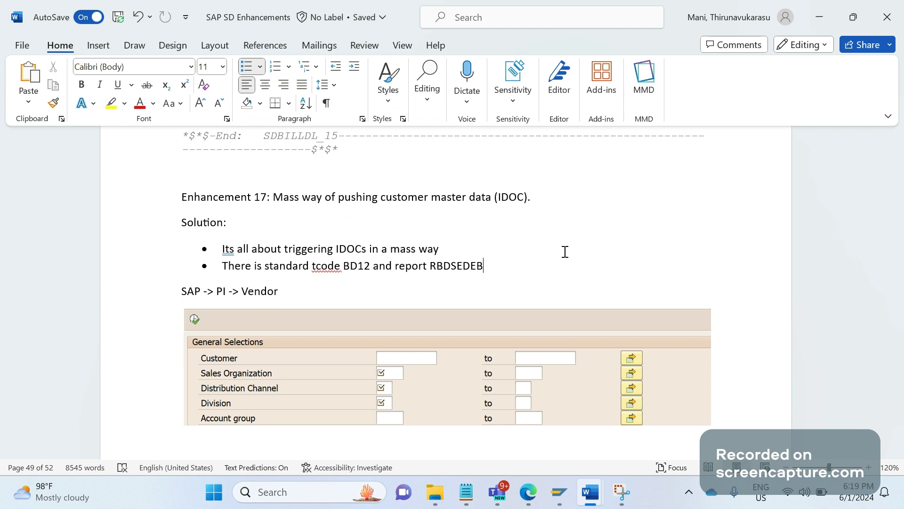
# - Start SE16N in a new SAP session with /ose16n, then go back to Word
pyautogui.hotkey('alt', 'Tab')
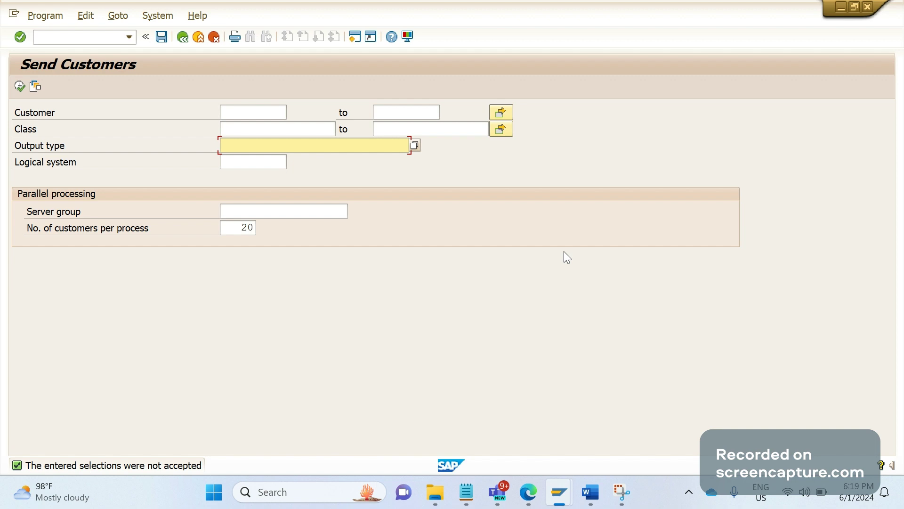
pyautogui.click(116, 33)
pyautogui.write('/ose1')
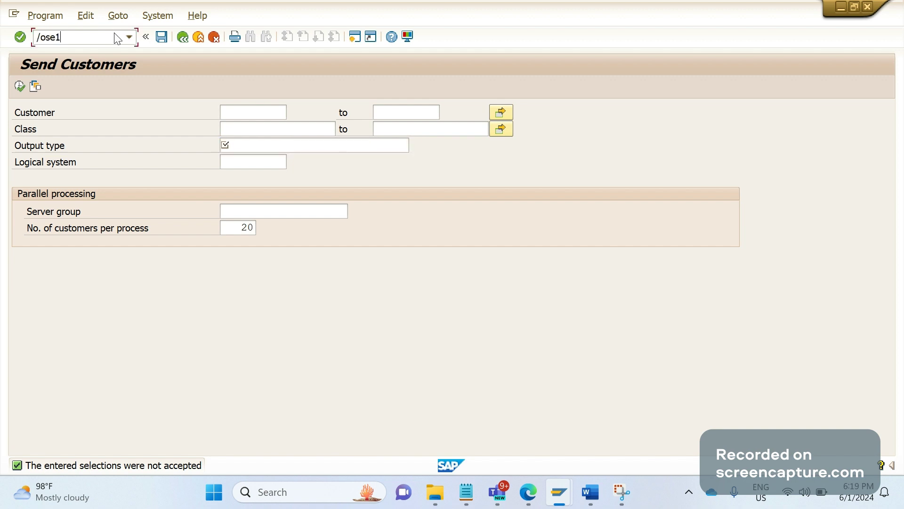
pyautogui.write('6n')
pyautogui.press('Return')
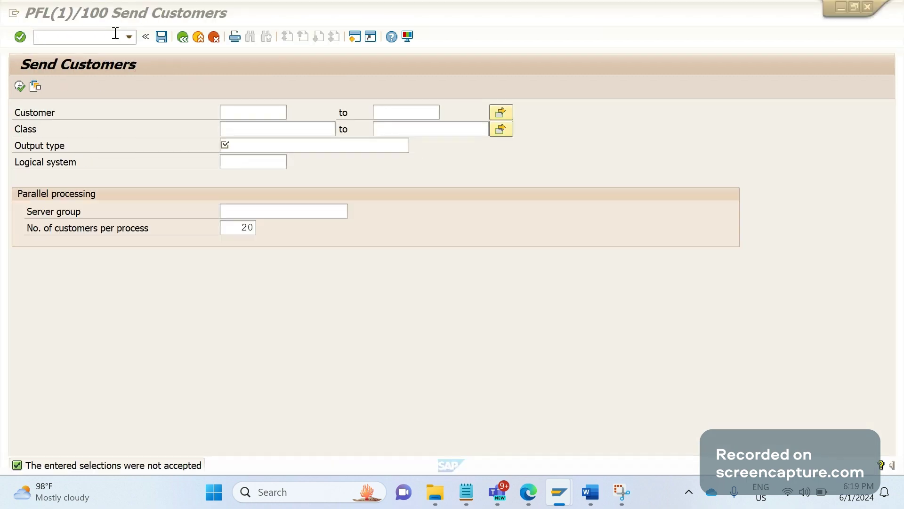
pyautogui.hotkey('alt', 'Tab')
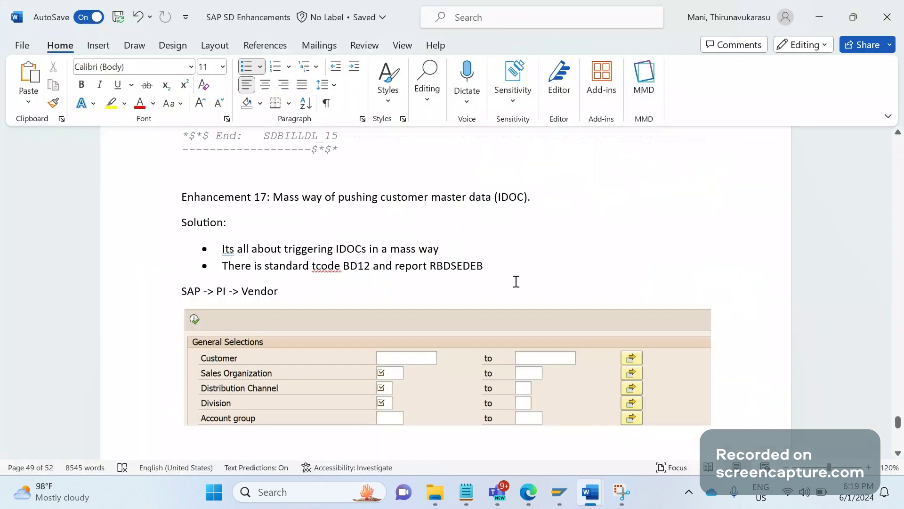
# - Add the bullet 'Business users in PRD doesn't have access to SE16N transaction code'
pyautogui.press('Return')
pyautogui.write('Business user')
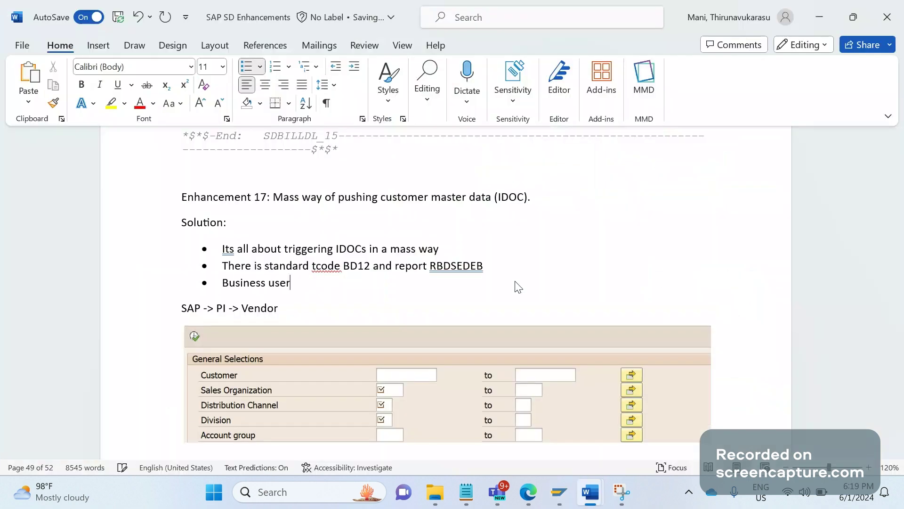
pyautogui.write('s ')
pyautogui.write('in dpro')
pyautogui.press('BackSpace')
pyautogui.press('BackSpace')
pyautogui.press('BackSpace')
pyautogui.press('BackSpace')
pyautogui.write("PRD doesn't have")
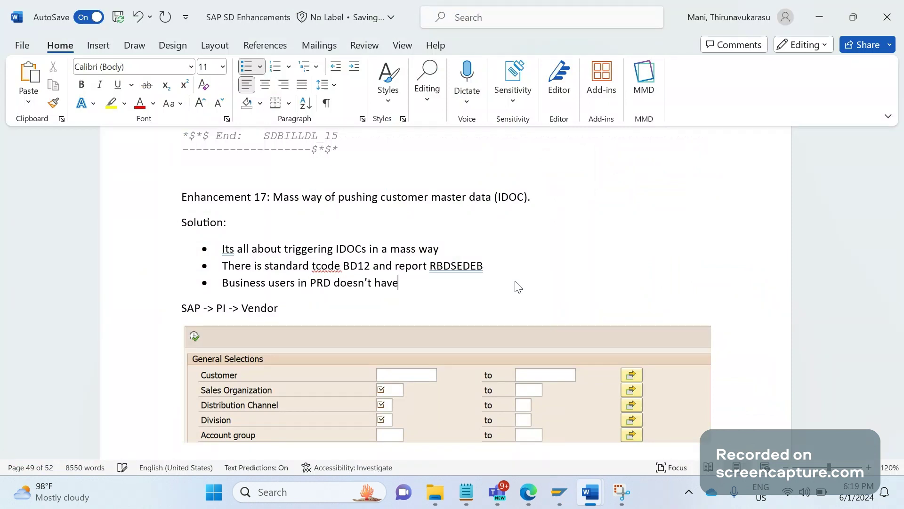
pyautogui.write(' access to SE16N')
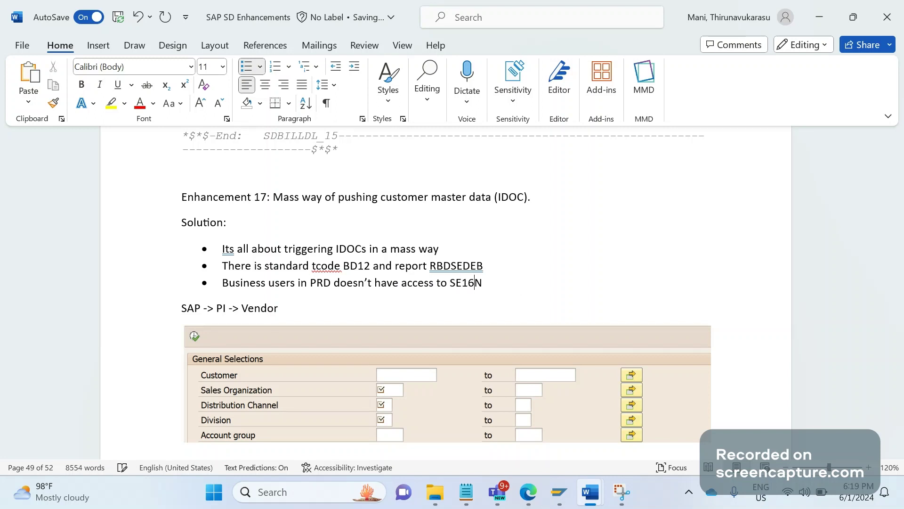
pyautogui.write(' transaction code')
# - Add the bullet 'Limitation in BD12 that if we know the customers, then we can push it or else we can't'
pyautogui.press('Return')
pyautogui.write('Limi')
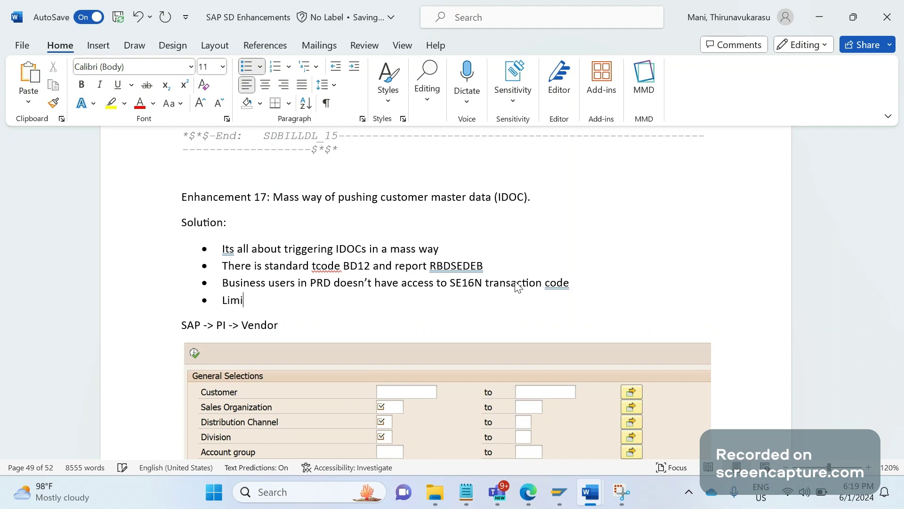
pyautogui.write('ttaion in')
pyautogui.press('BackSpace')
pyautogui.press('BackSpace')
pyautogui.press('BackSpace')
pyautogui.press('BackSpace')
pyautogui.press('BackSpace')
pyautogui.press('BackSpace')
pyautogui.press('BackSpace')
pyautogui.press('BackSpace')
pyautogui.press('BackSpace')
pyautogui.write('ation in BD12 that if we kon')
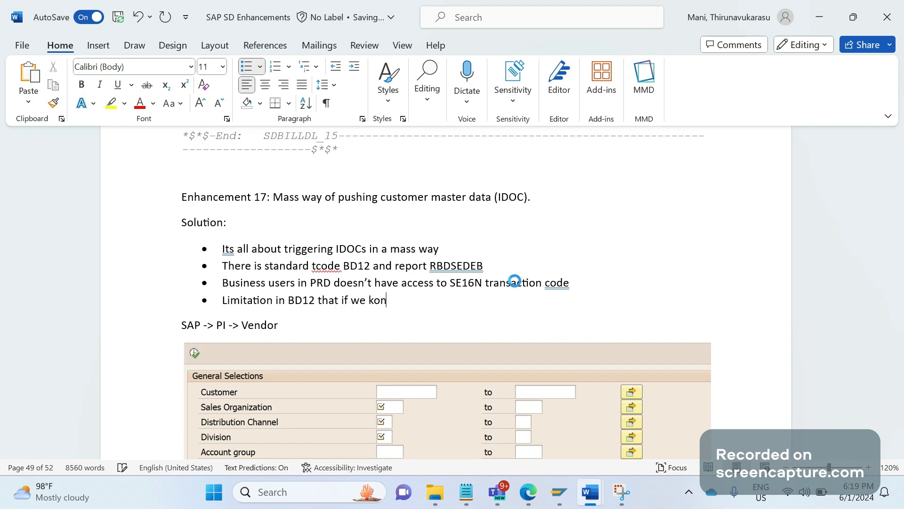
pyautogui.press('BackSpace')
pyautogui.press('BackSpace')
pyautogui.write('now the customers, then we ')
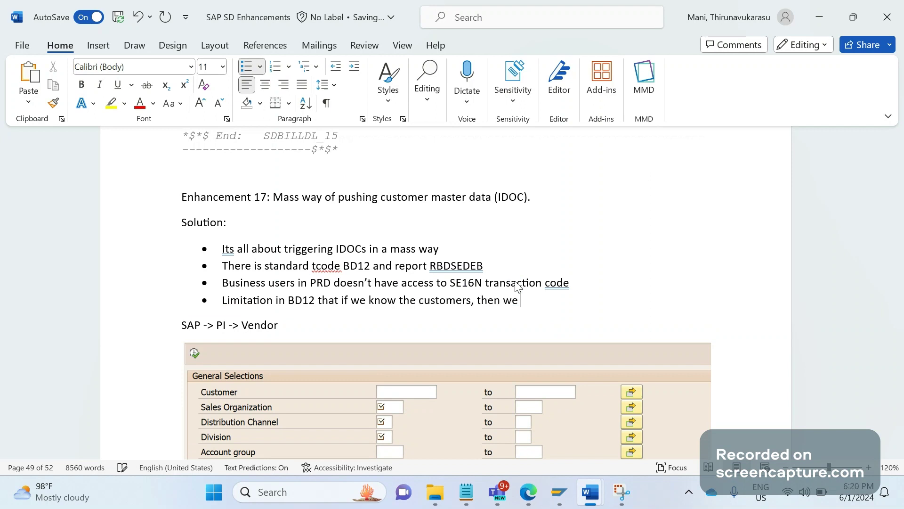
pyautogui.write("can push it or else we can't")
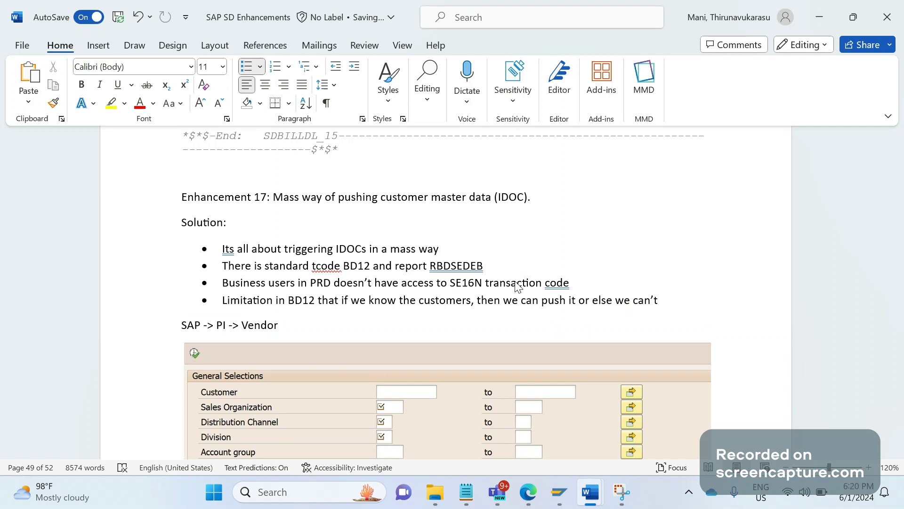
pyautogui.hotkey('alt', 'Tab')
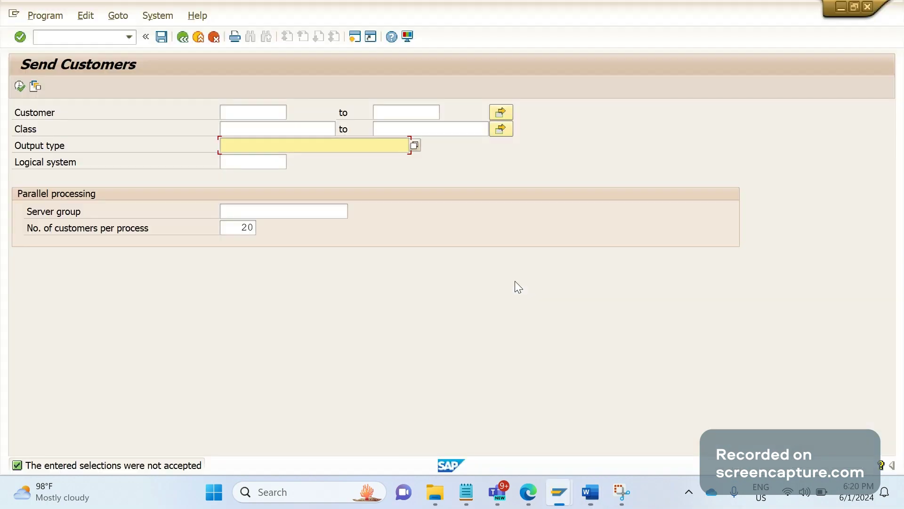
# - Snip a screenshot of the SAP Send Customers screen with Snipping Tool
pyautogui.click(628, 492)
pyautogui.click(318, 205)
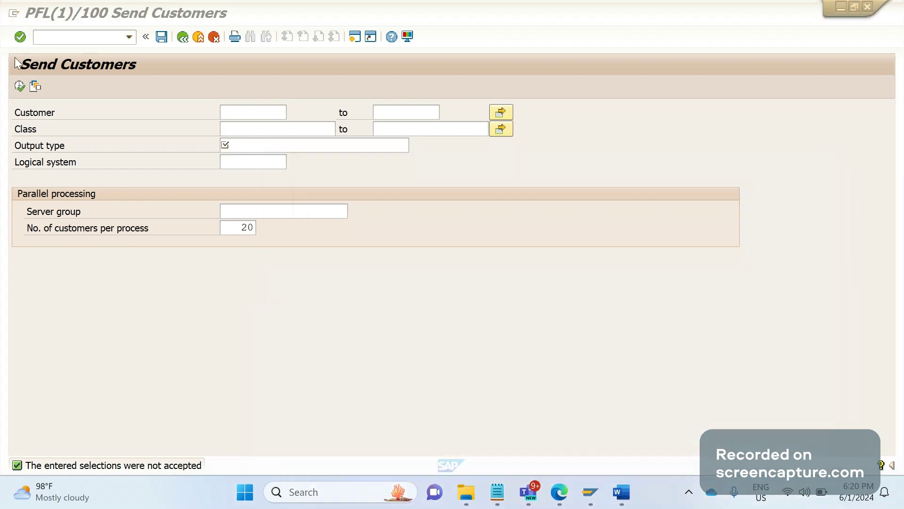
pyautogui.moveTo(9, 55); pyautogui.dragTo(370, 289)
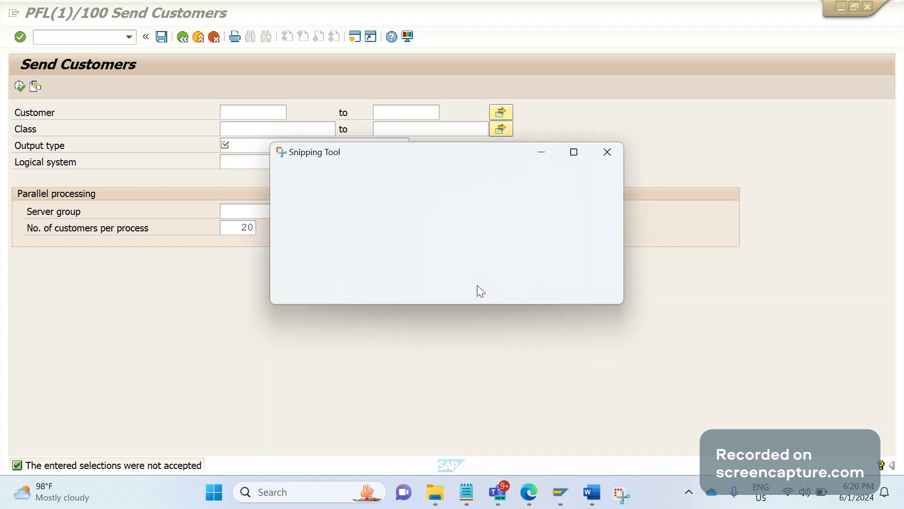
# - Start a new line in Word below the BD12 limitation bullet
pyautogui.hotkey('alt', 'Tab')
pyautogui.hotkey('alt', 'Tab')
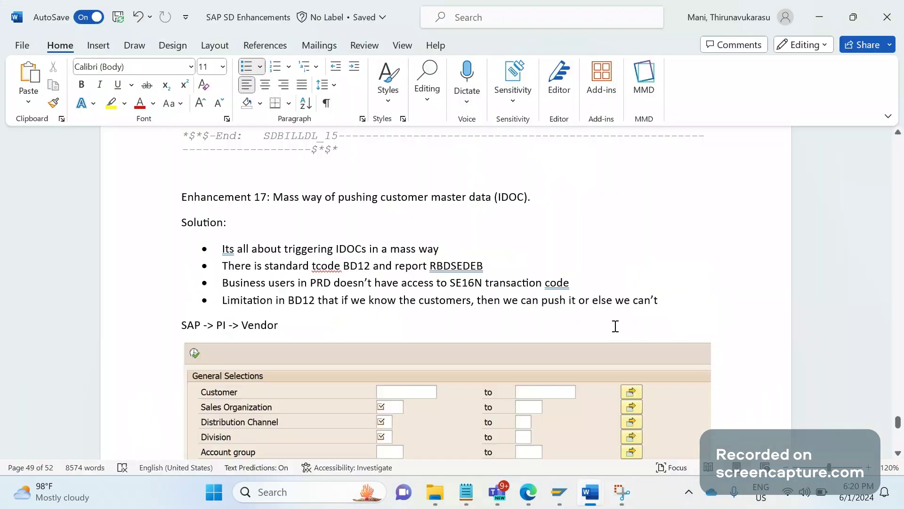
pyautogui.click(656, 304)
pyautogui.press('Return')
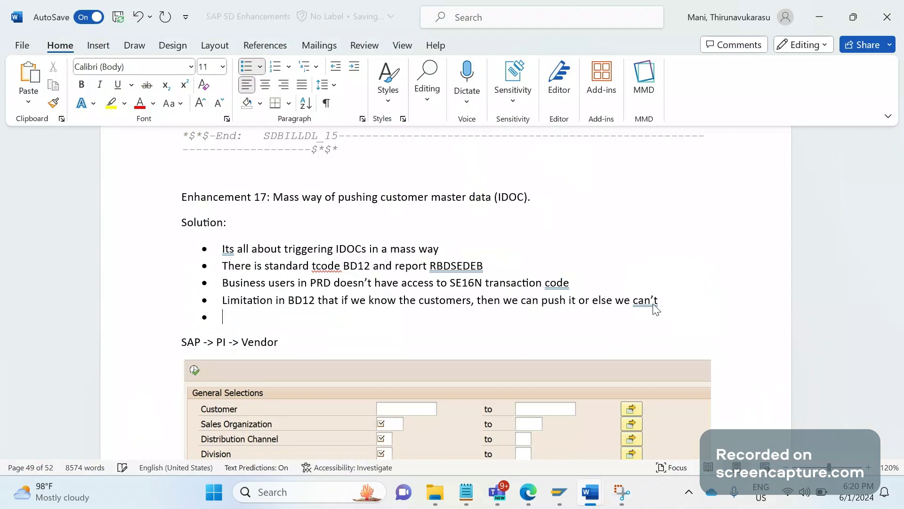
# - Remove the bullet from the blank line and paste the Send Customers screenshot there
pyautogui.press('BackSpace')
pyautogui.press('BackSpace')
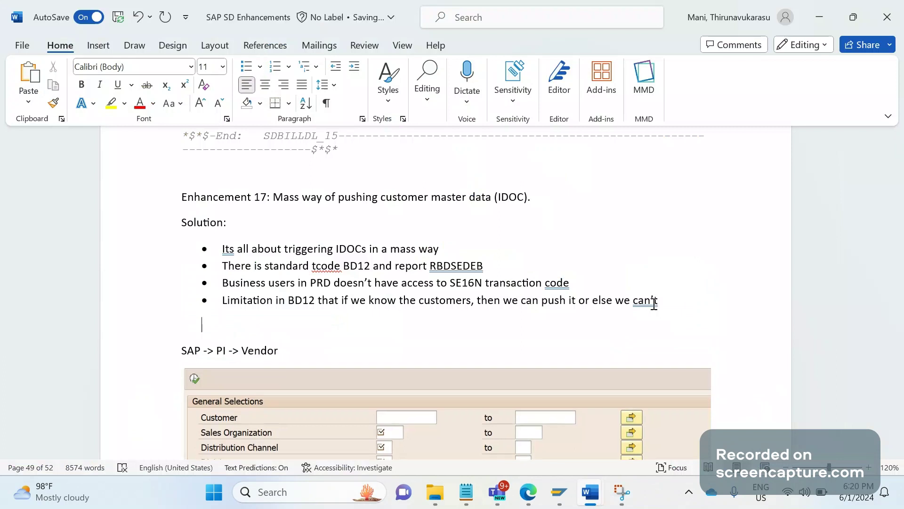
pyautogui.hotkey('ctrl', 'v')
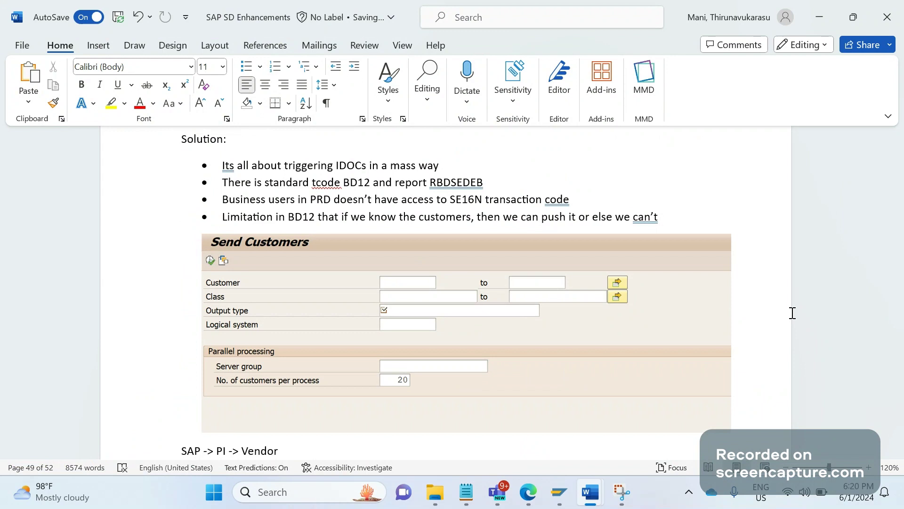
pyautogui.scroll(-1, 793, 313)
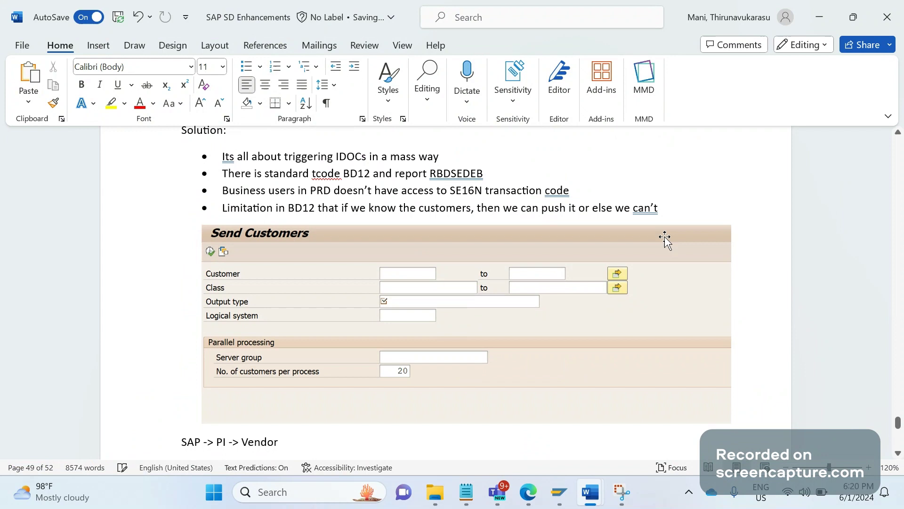
# - Complete the fifth bullet to read 'By developing custom report, its very much possible.'
pyautogui.hotkey('ctrl', 'z')
pyautogui.hotkey('ctrl', 'y')
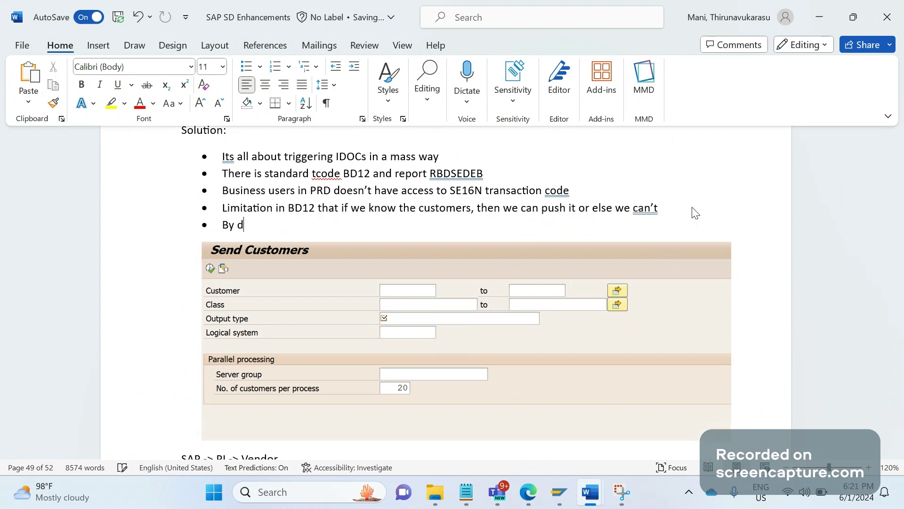
pyautogui.write('eveloping custom')
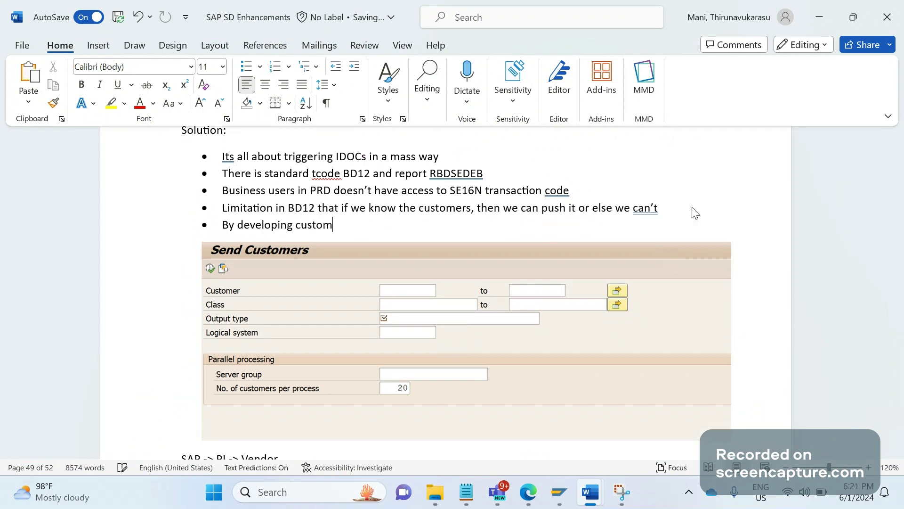
pyautogui.write(' report, it')
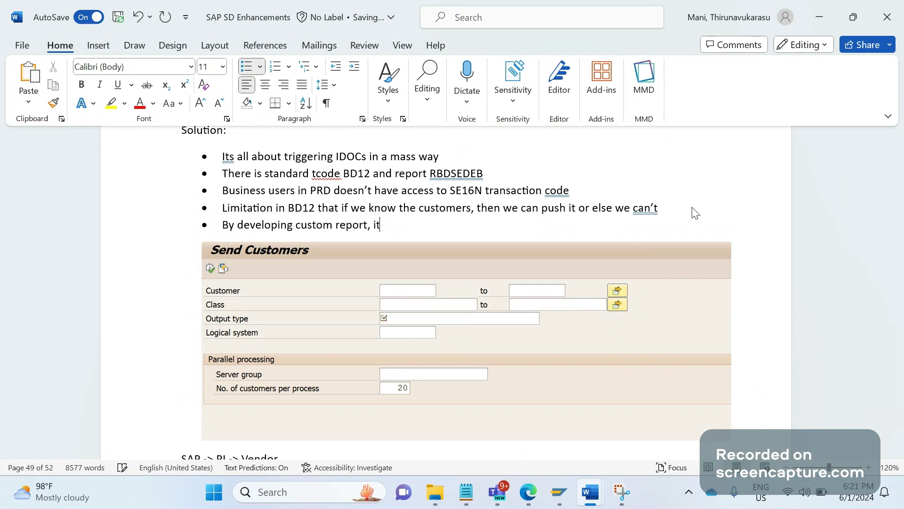
pyautogui.write('s very much possible.')
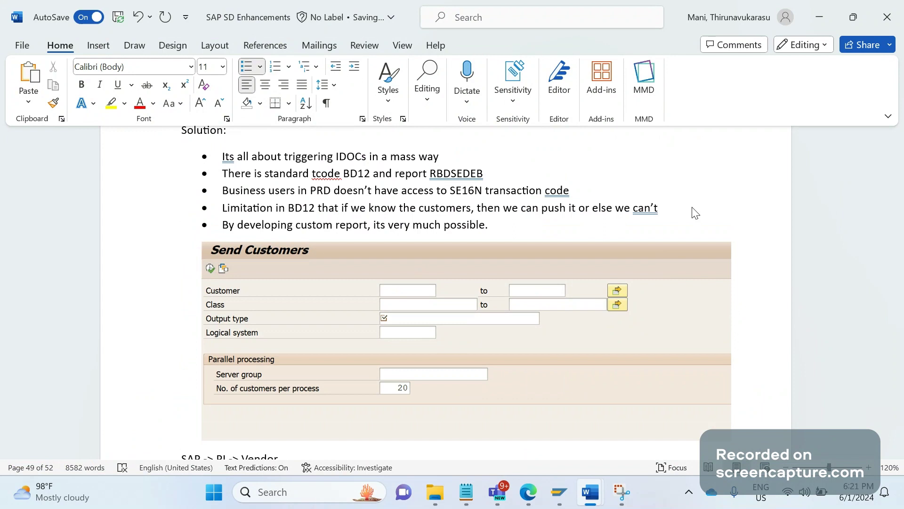
pyautogui.press('Down')
pyautogui.press('Down')
pyautogui.press('Down')
pyautogui.press('Down')
# - Move past the General Selections screenshot, then go back up toward the Enhancement 17 solution bullets
pyautogui.press('Down')
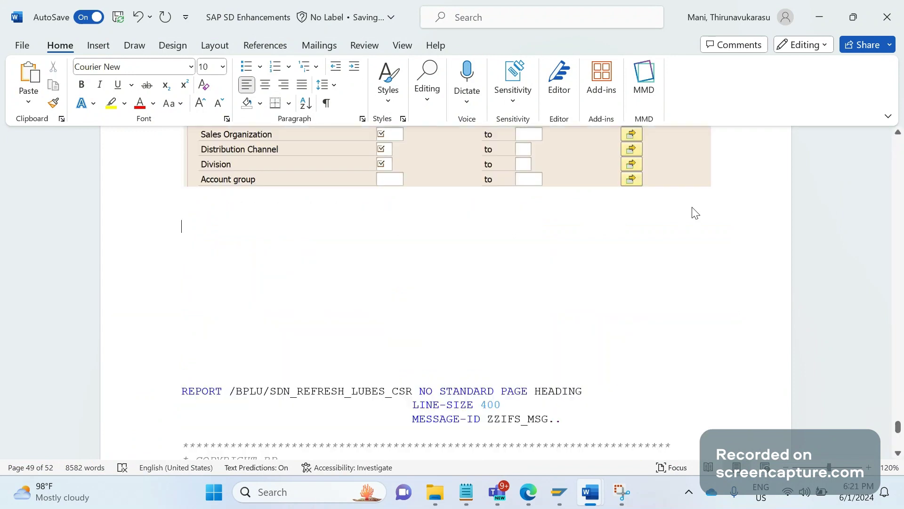
pyautogui.press('Up')
pyautogui.press('Down')
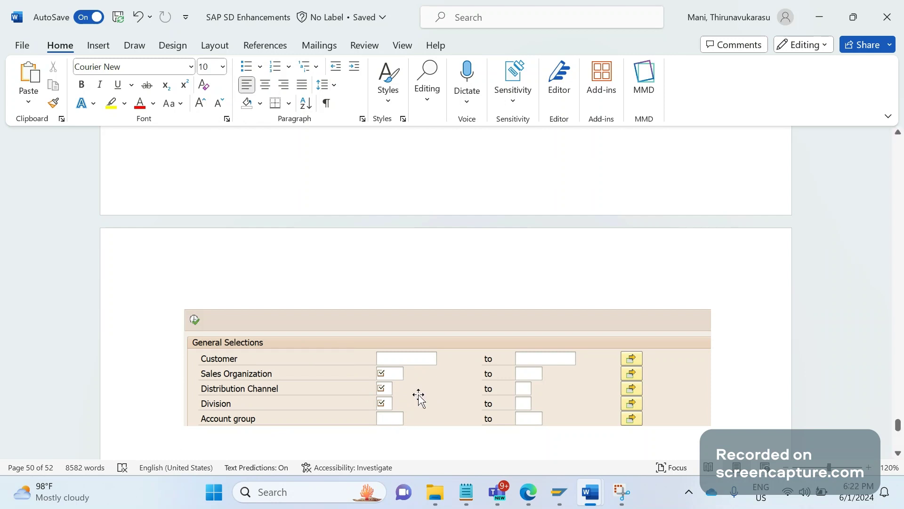
pyautogui.click(394, 362)
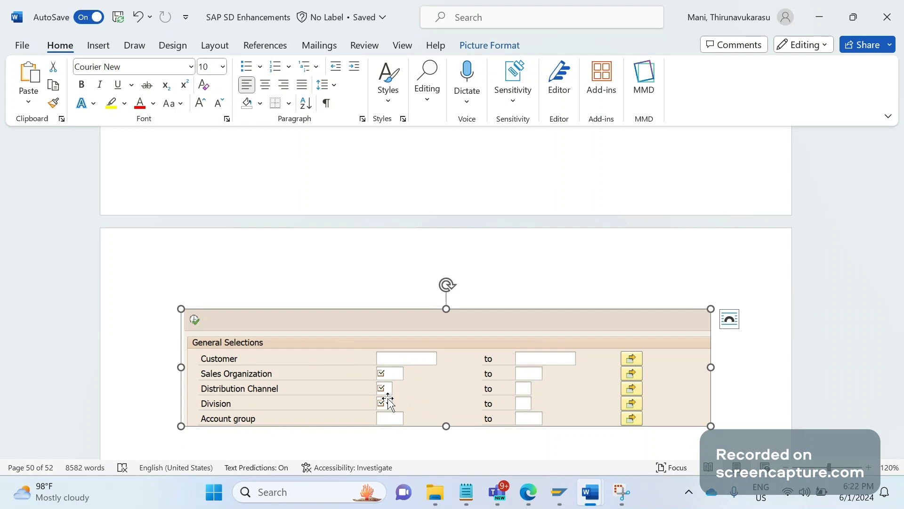
pyautogui.click(732, 414)
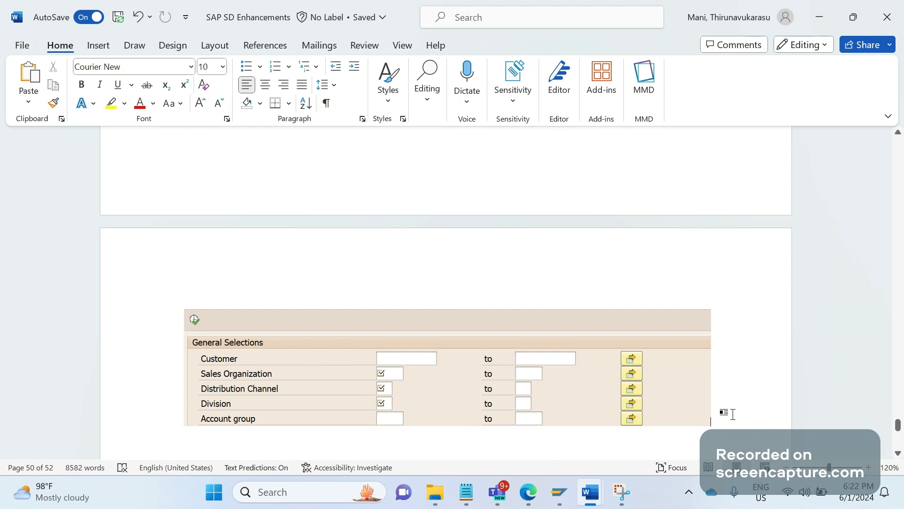
pyautogui.hotkey('ctrl', 'z')
# - Copy the report name RBDSEDEB and move to the empty line below the General Selections screenshot
pyautogui.scroll(8, 736, 421)
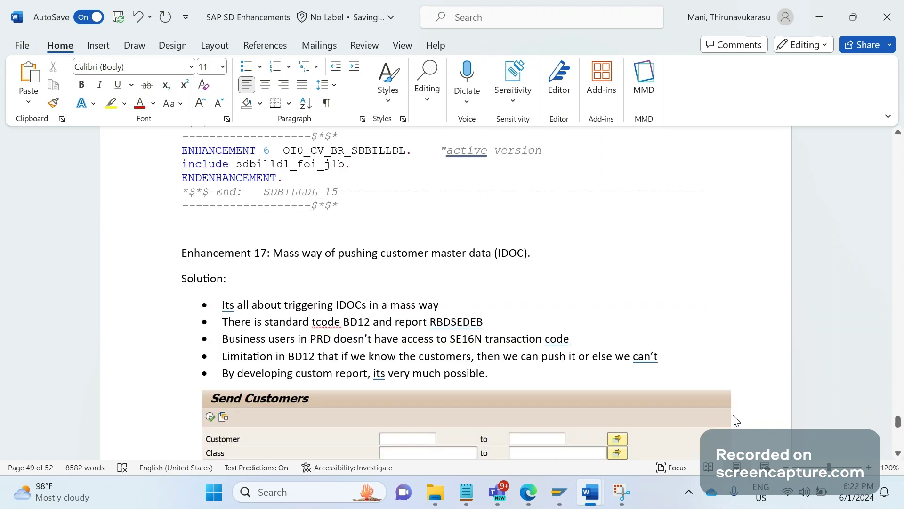
pyautogui.doubleClick(452, 325)
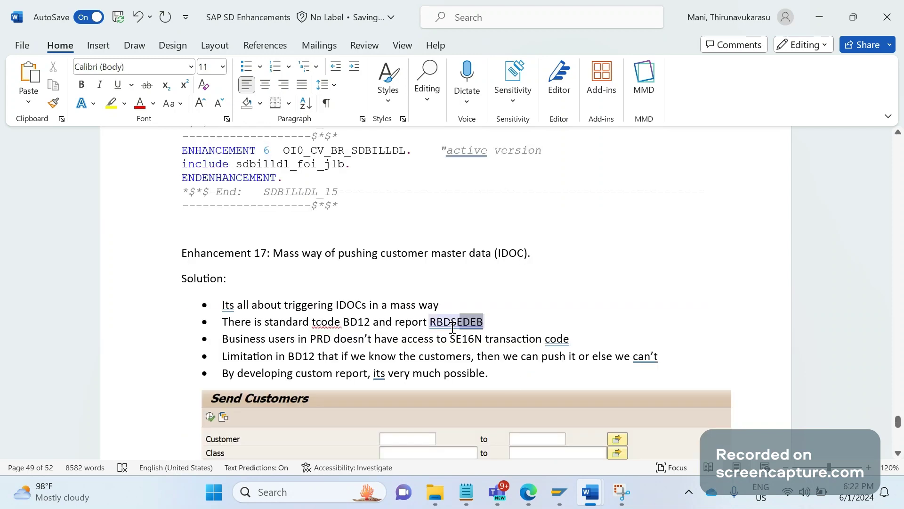
pyautogui.moveTo(453, 327); pyautogui.dragTo(432, 325)
pyautogui.hotkey('ctrl', 'c')
pyautogui.scroll(-5, 456, 330)
pyautogui.click(456, 330)
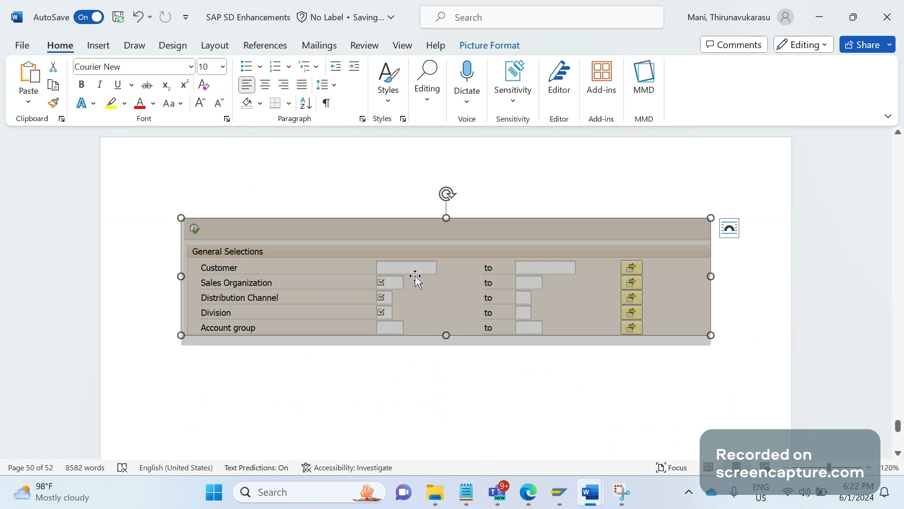
pyautogui.click(762, 345)
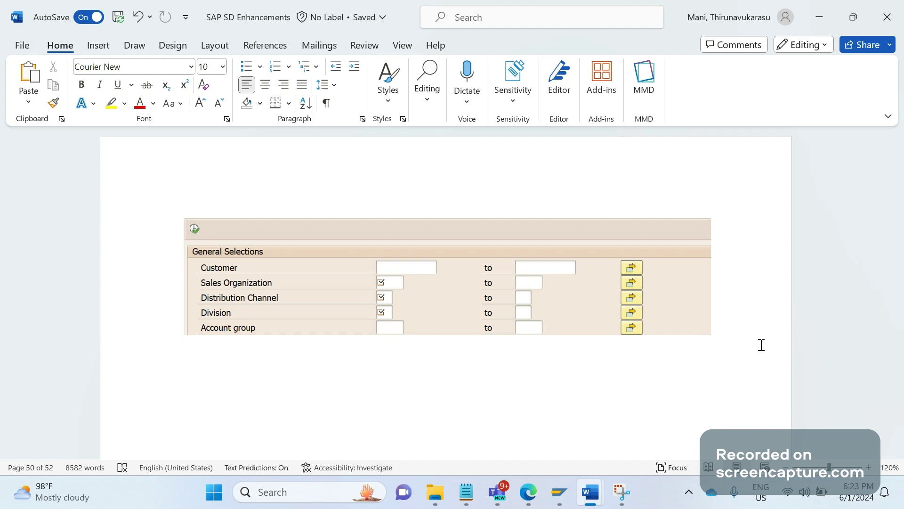
pyautogui.hotkey('ctrl', 'z')
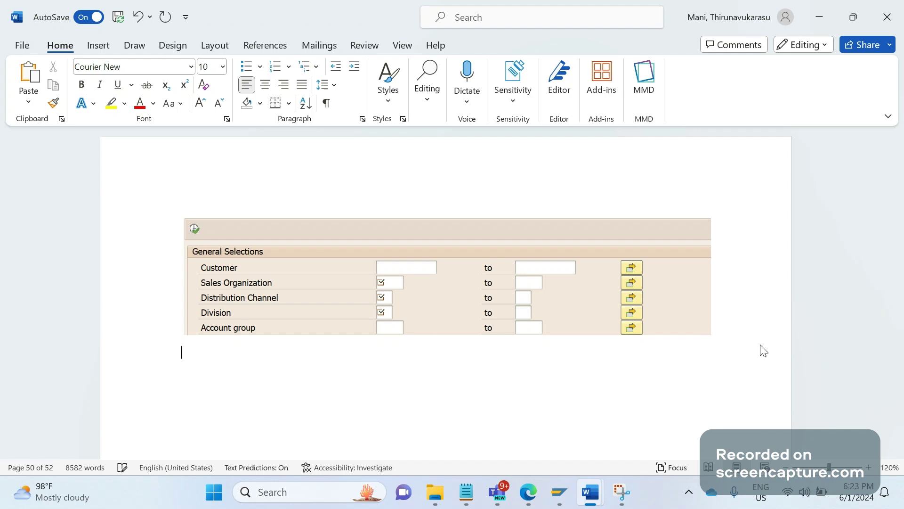
# - Add a bullet reading 'Lets call the report RBDSEDEB' and match its Calibri formatting with Format Painter
pyautogui.click(245, 73)
pyautogui.write('we')
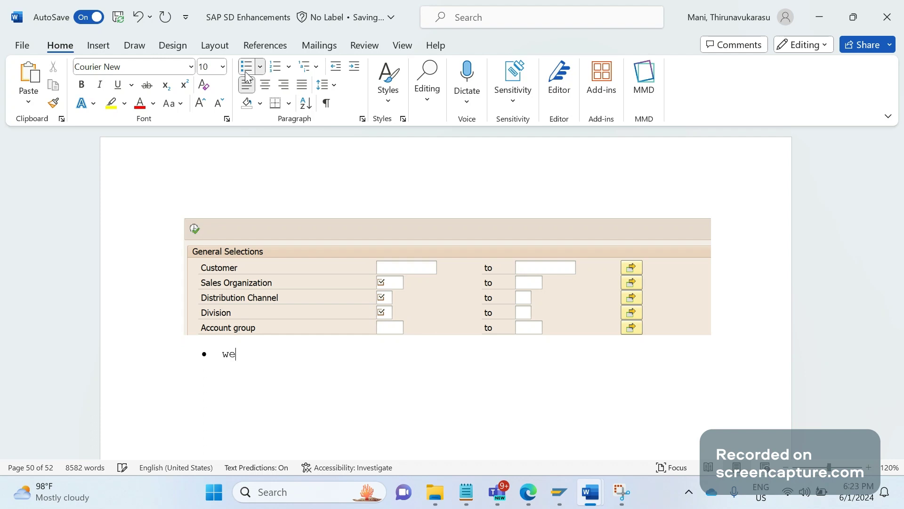
pyautogui.write('ts call the rep')
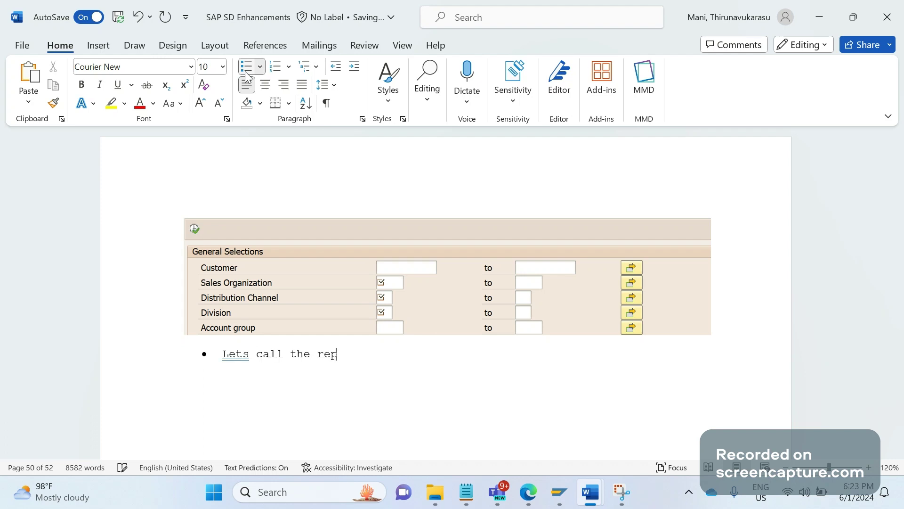
pyautogui.write('ort')
pyautogui.hotkey('ctrl', 'v')
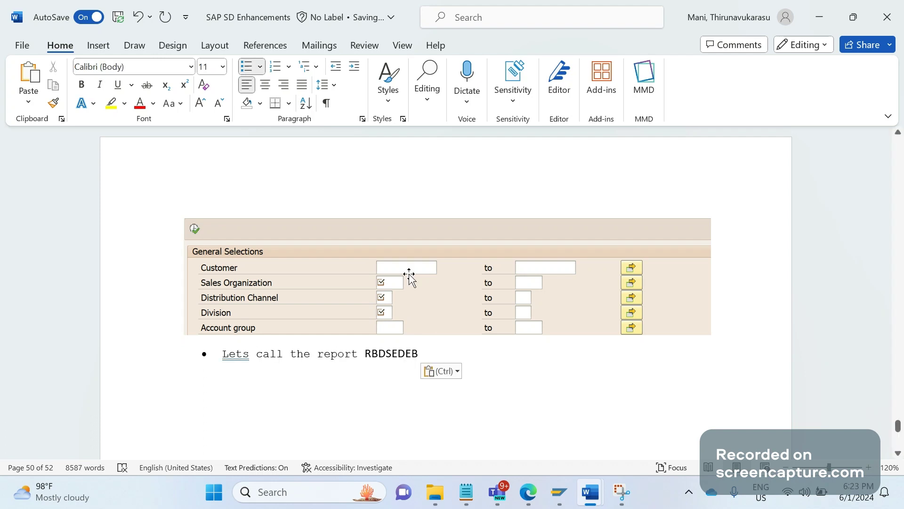
pyautogui.click(53, 103)
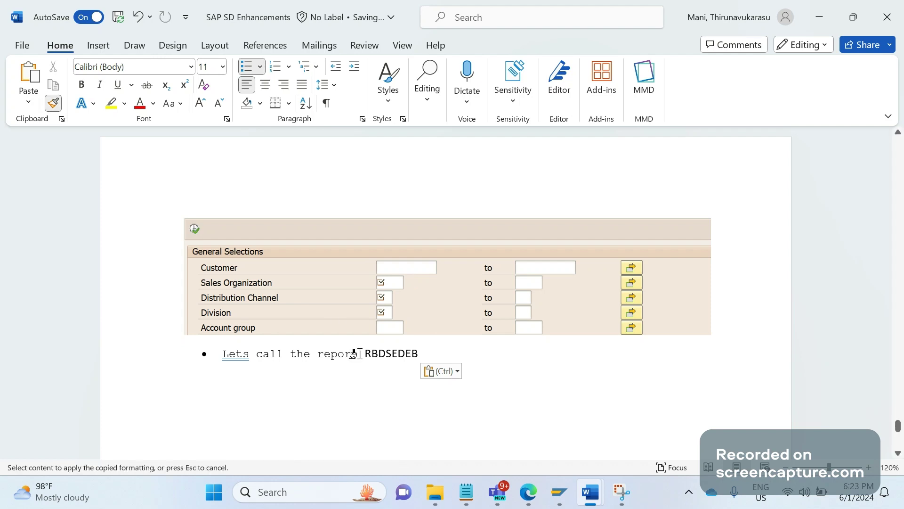
pyautogui.moveTo(354, 354); pyautogui.dragTo(234, 352)
pyautogui.click(348, 391)
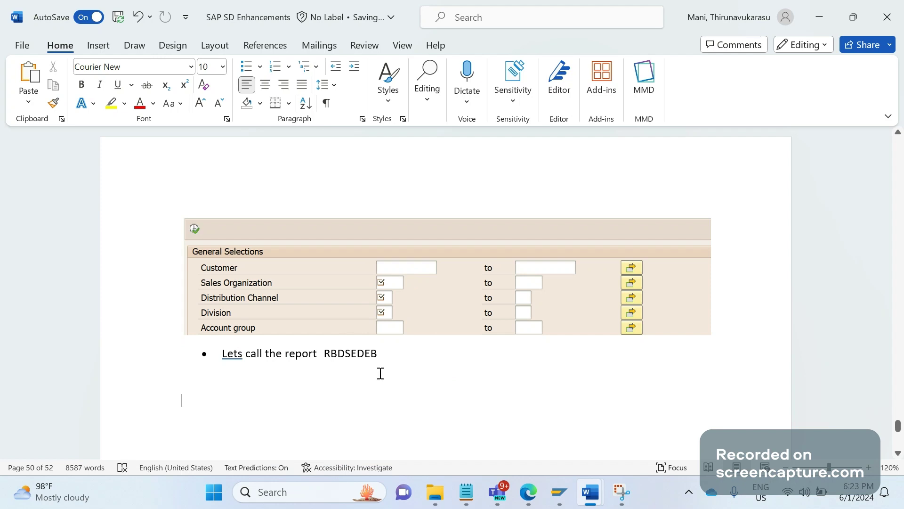
# - Replace 'Lets' with 'Let's' in the RBDSEDEB bullet below the General Selections screenshot
pyautogui.press('pageup')
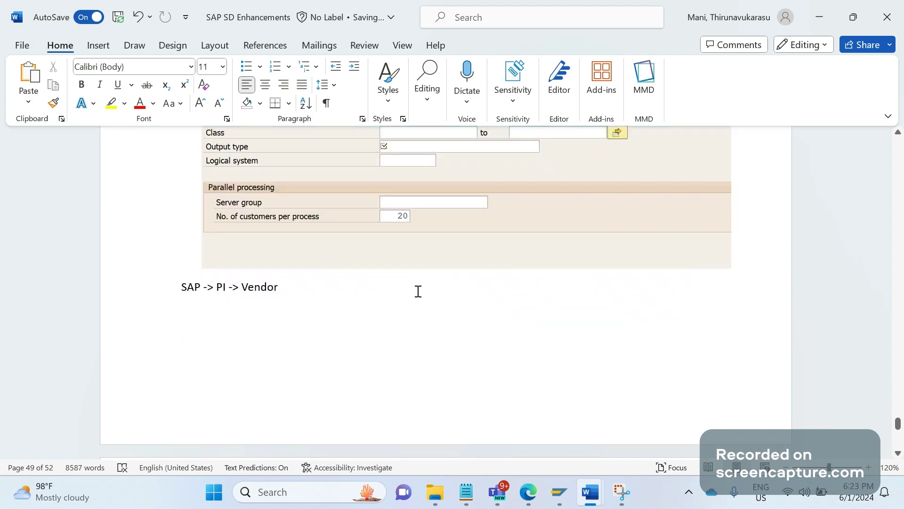
pyautogui.press('Up')
pyautogui.press('Up')
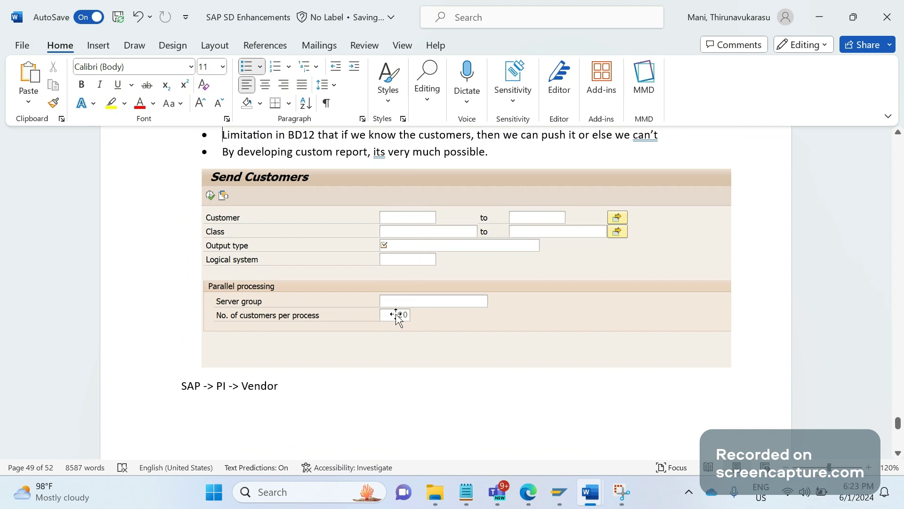
pyautogui.click(422, 265)
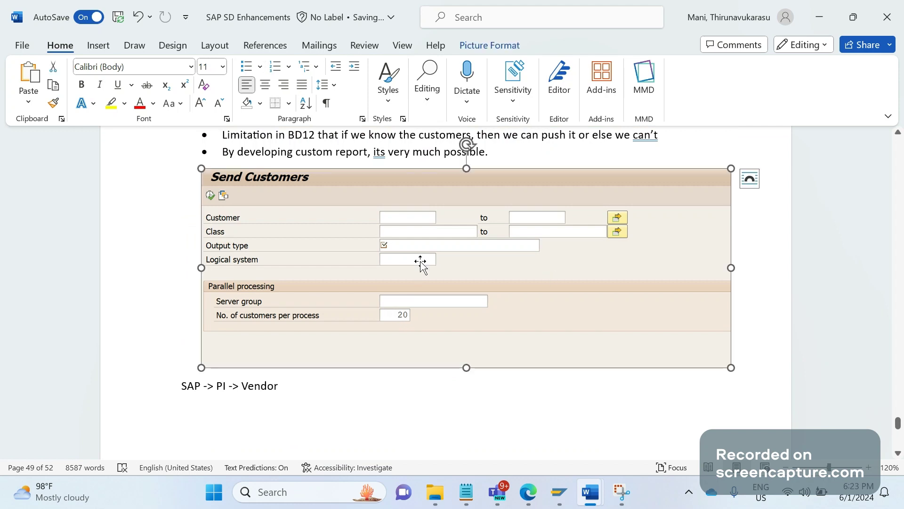
pyautogui.press('pagedown')
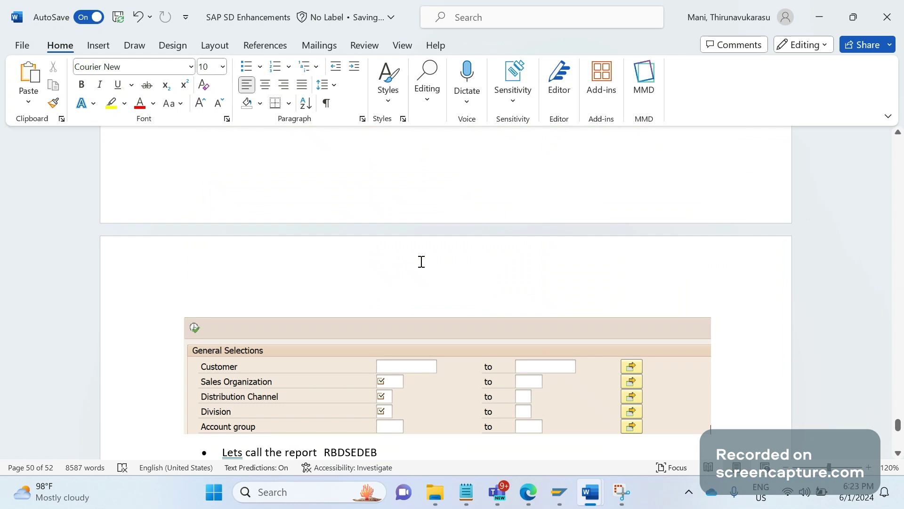
pyautogui.press('Down')
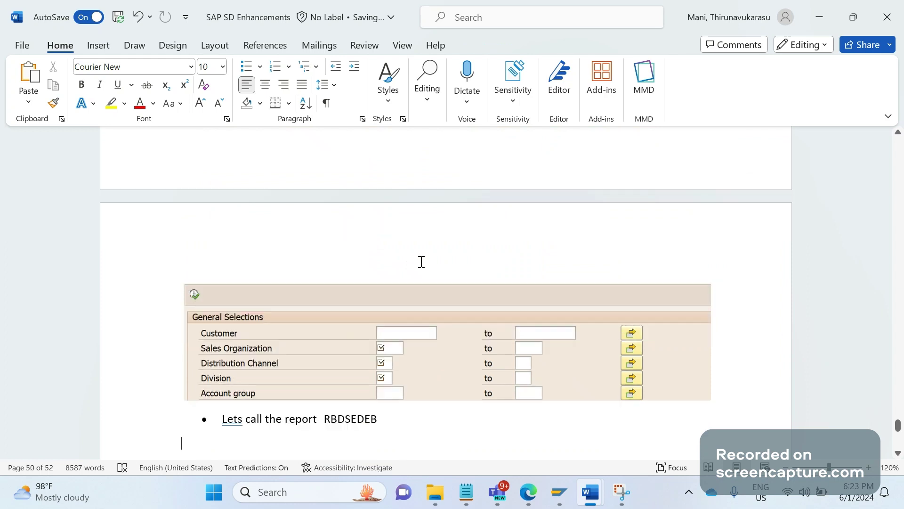
pyautogui.click(389, 419)
pyautogui.doubleClick(239, 419)
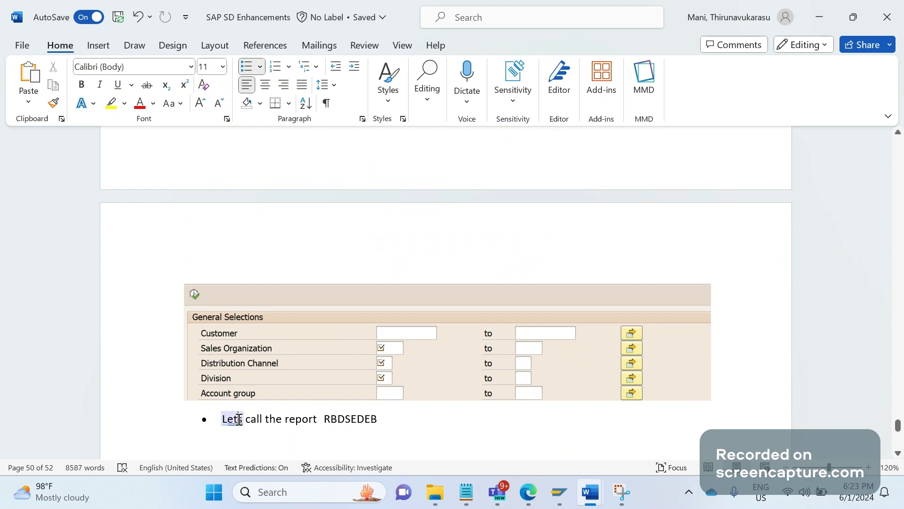
pyautogui.write("Let's")
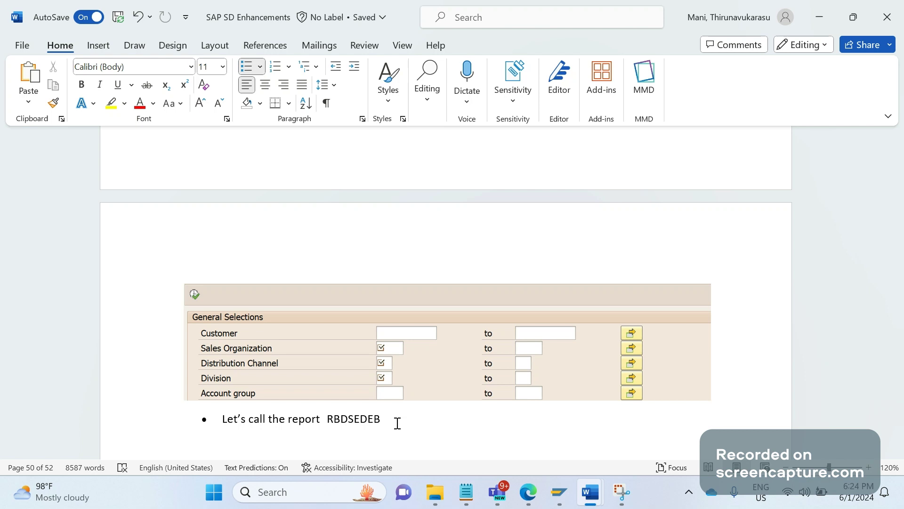
# - Scroll back to the Send Customers screenshot and review the five Enhancement 17 solution bullets above it
pyautogui.click(445, 432)
pyautogui.scroll(-7, 446, 432)
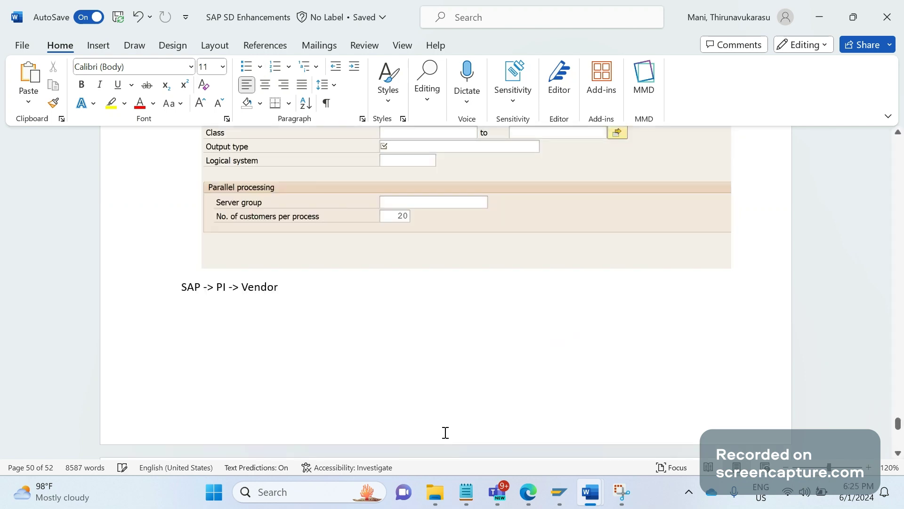
pyautogui.scroll(6, 446, 433)
pyautogui.click(446, 432)
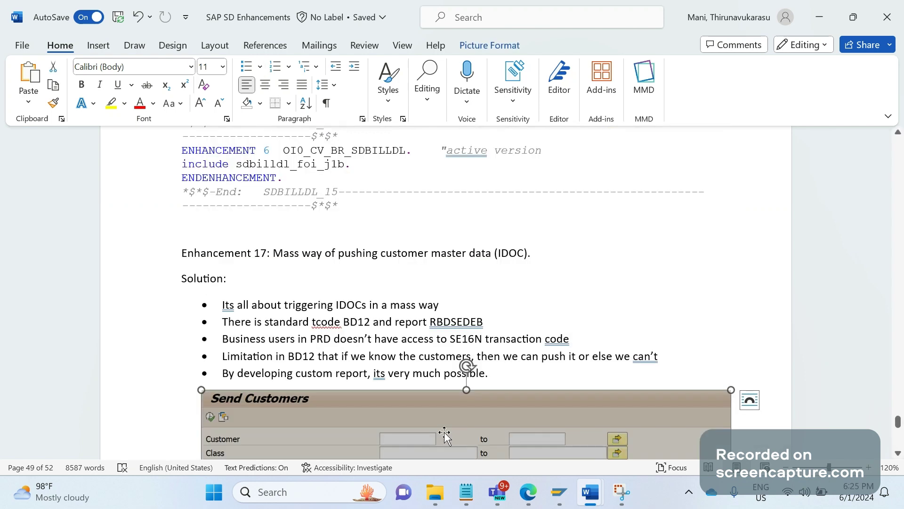
pyautogui.scroll(-6, 445, 433)
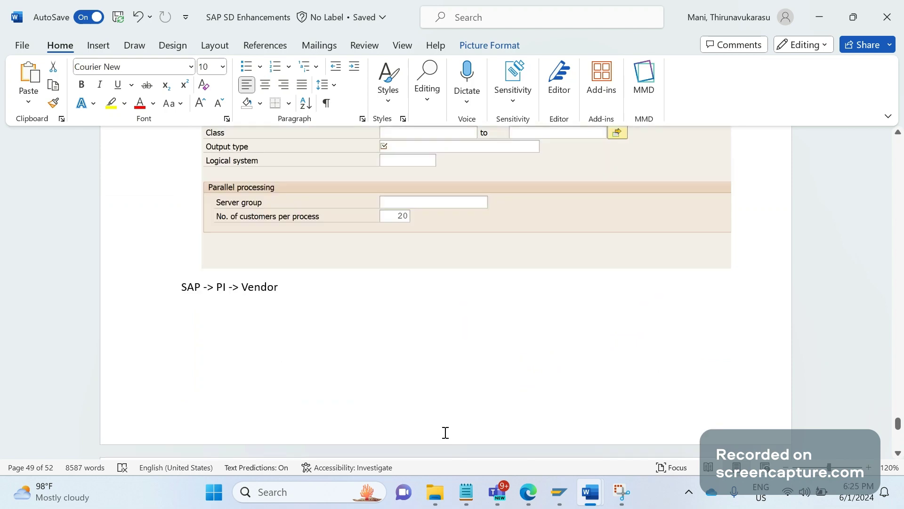
pyautogui.press('Up')
pyautogui.press('Up')
pyautogui.press('Up')
pyautogui.press('Up')
pyautogui.press('Up')
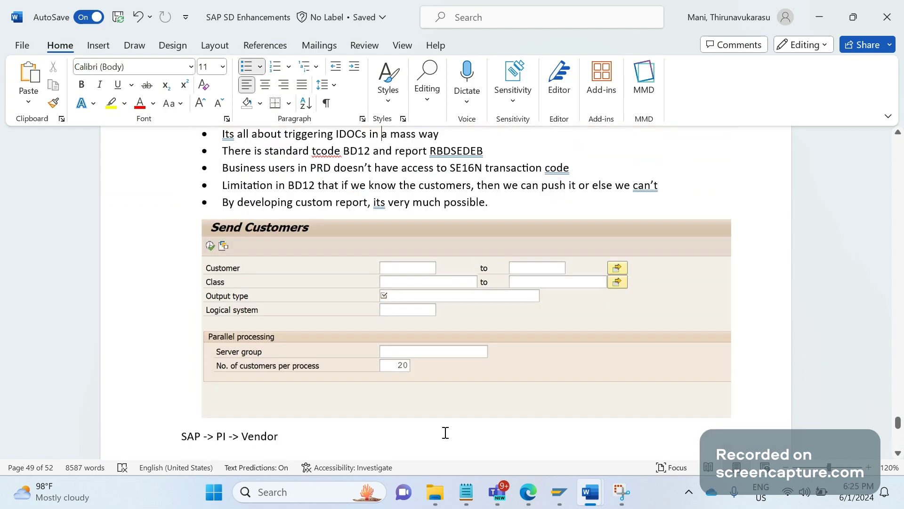
pyautogui.press('Up')
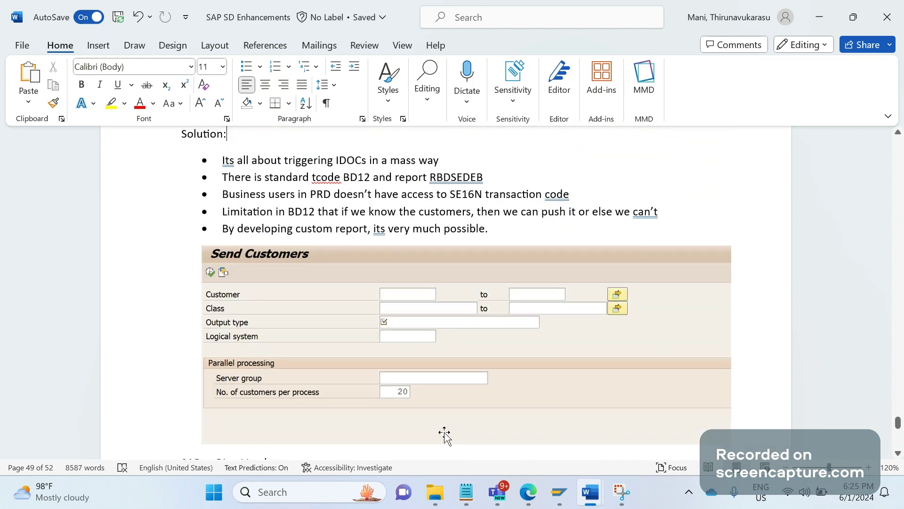